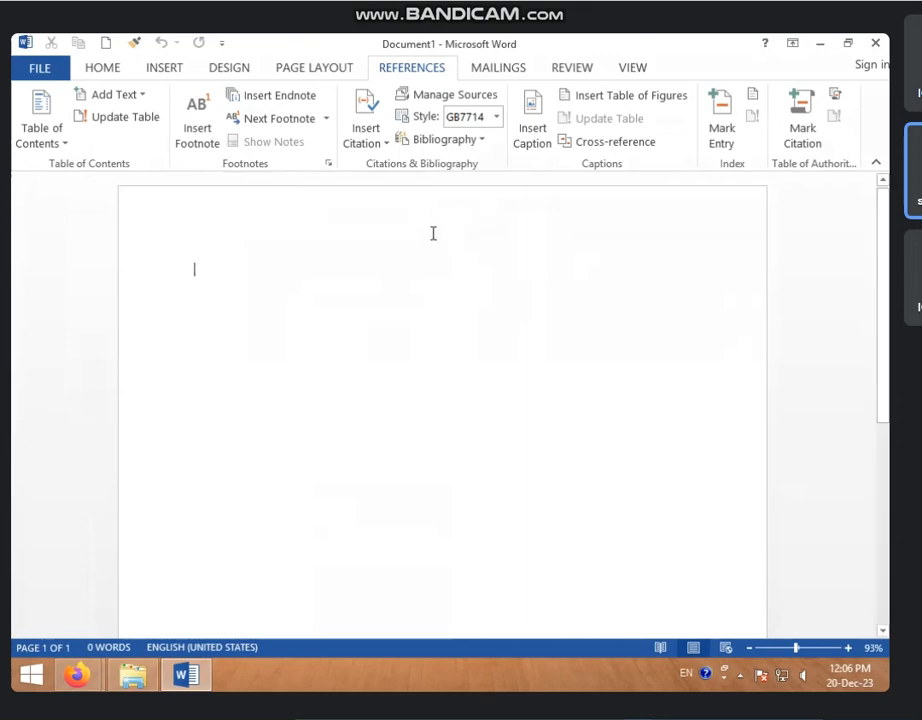
- Generate sample paragraphs in the blank document with the =RAND() formula
text(=)
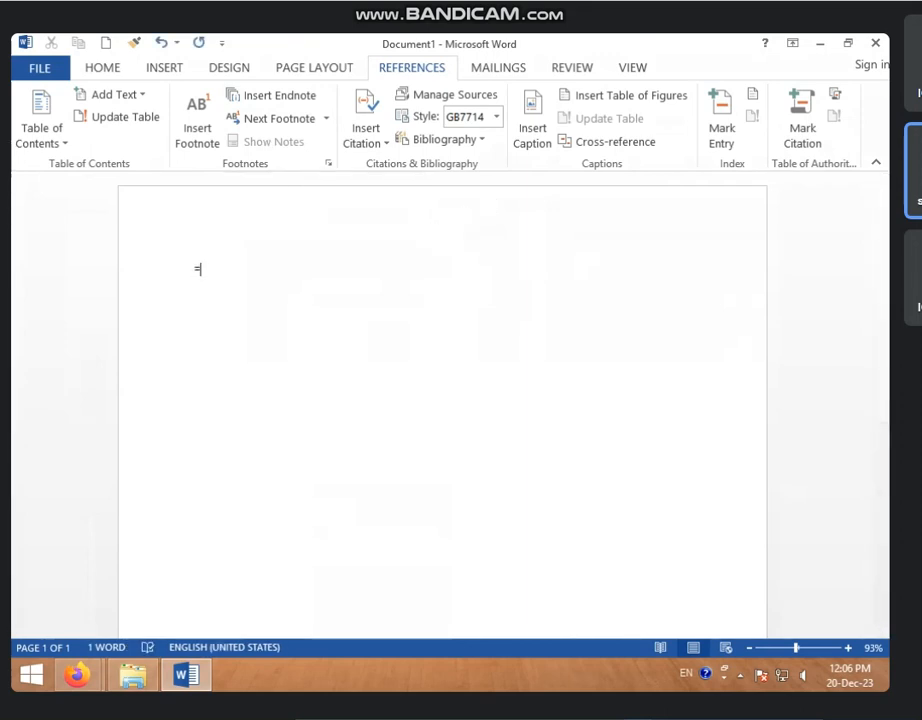
text(RAND())
key(Return)
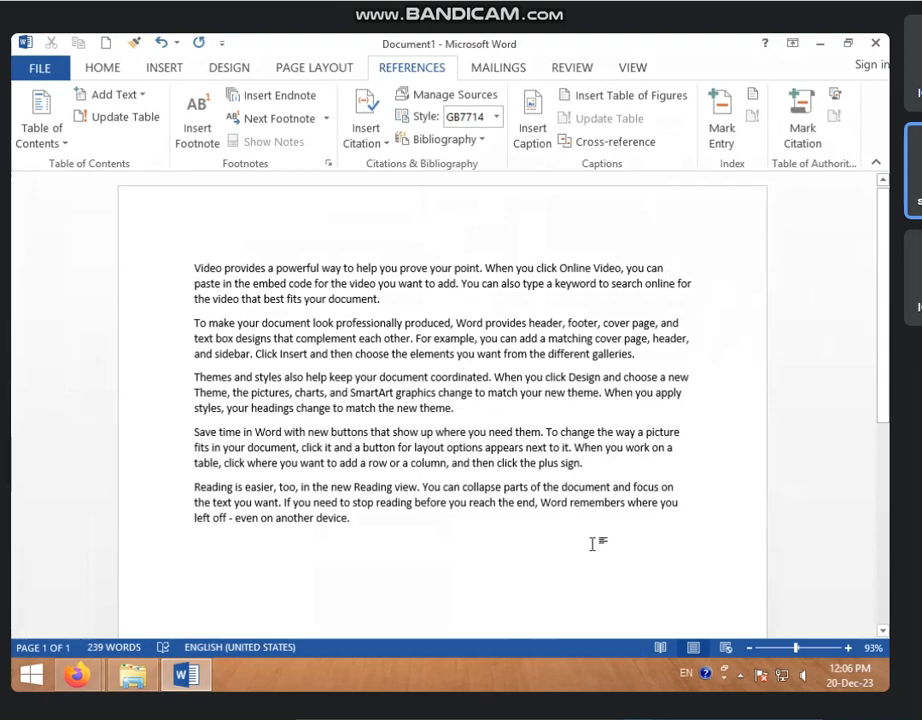
- Enlarge the font of the entire document text by three size steps and deselect it
key(ctrl+a)
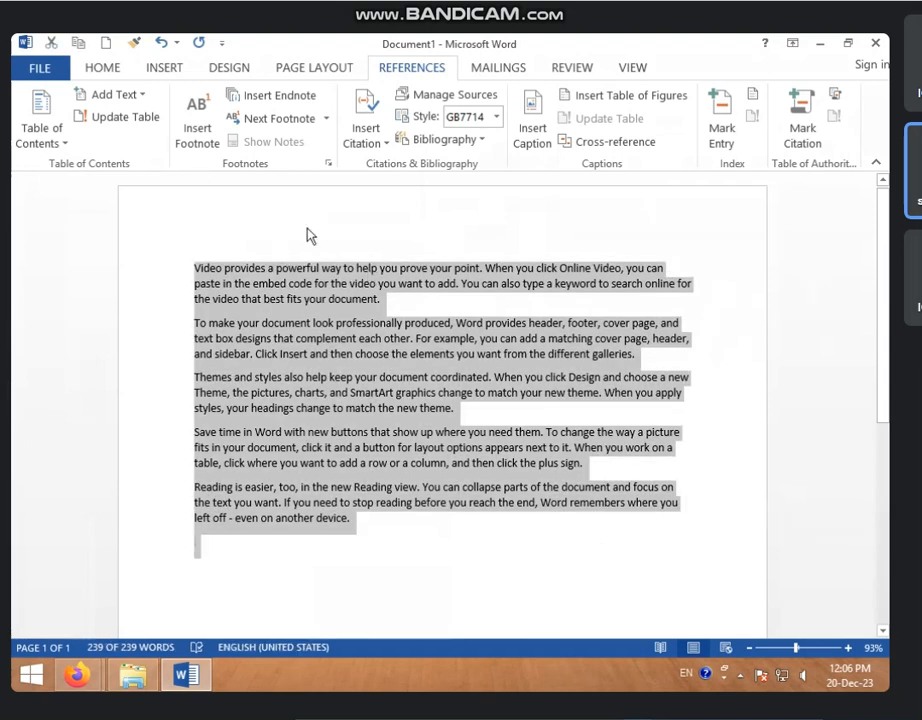
key(ctrl+shift+period)
key(ctrl+shift+period)
key(ctrl+shift+period)
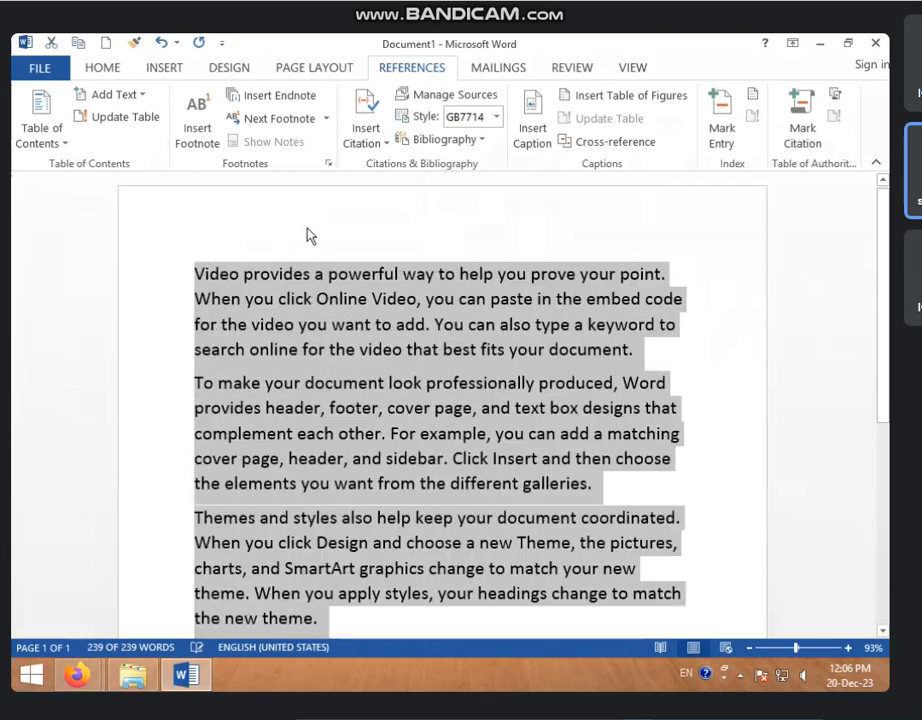
click(252, 383)
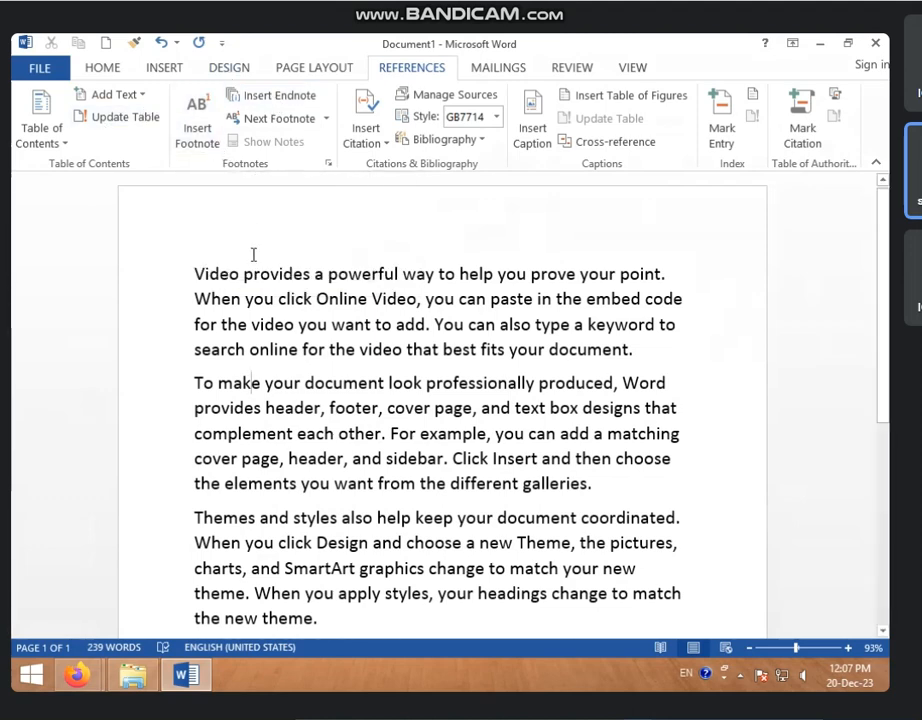
- Insert a footnote after "Design" in the third paragraph with the text "KFJDKLFJLKDHFLSDKJG"
scroll(300, 350, down, 4)
scroll(309, 353, down, 3)
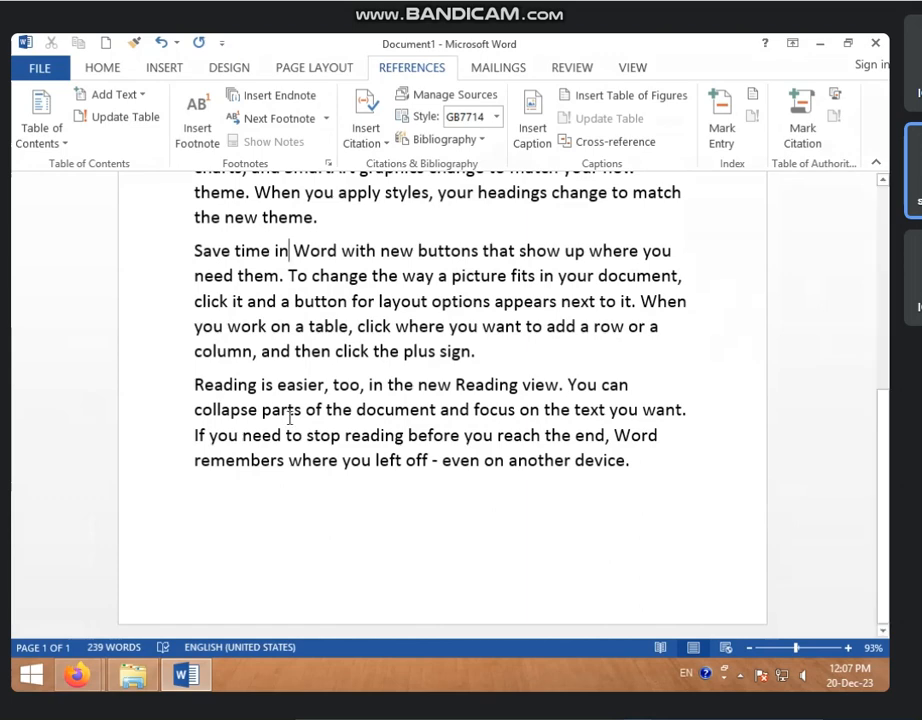
scroll(241, 440, up, 2)
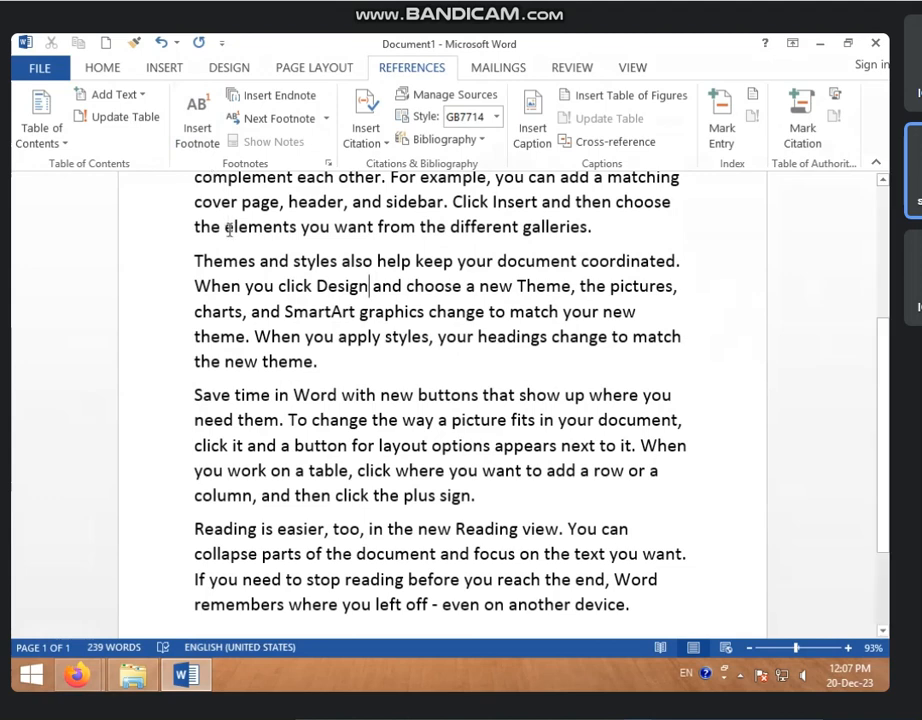
click(199, 141)
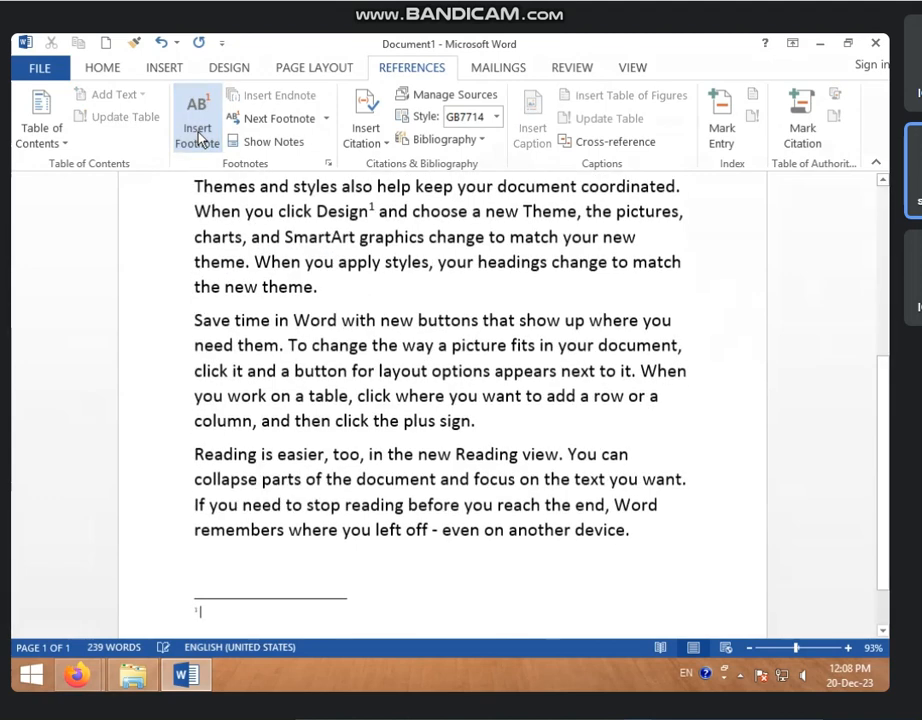
scroll(189, 530, up, 5)
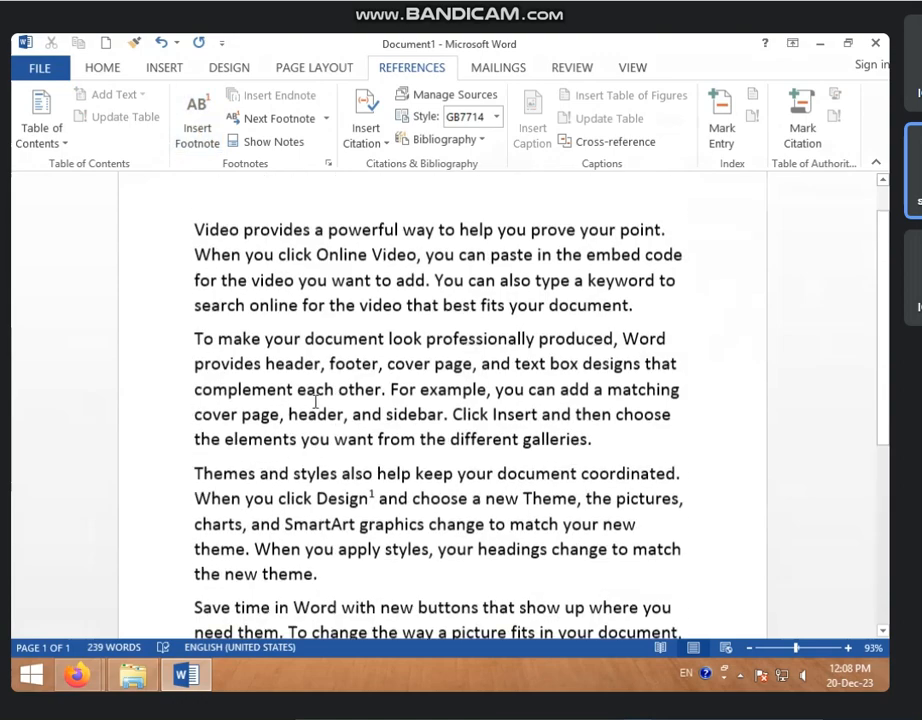
scroll(316, 401, down, 6)
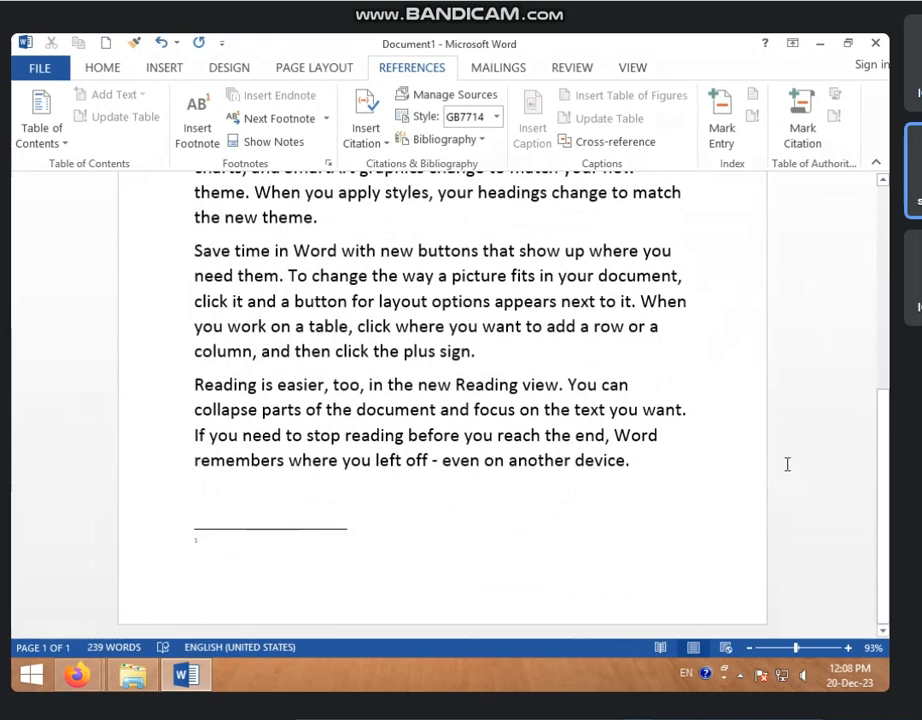
text(KFJDKLFJLKDHFLSDKJG)
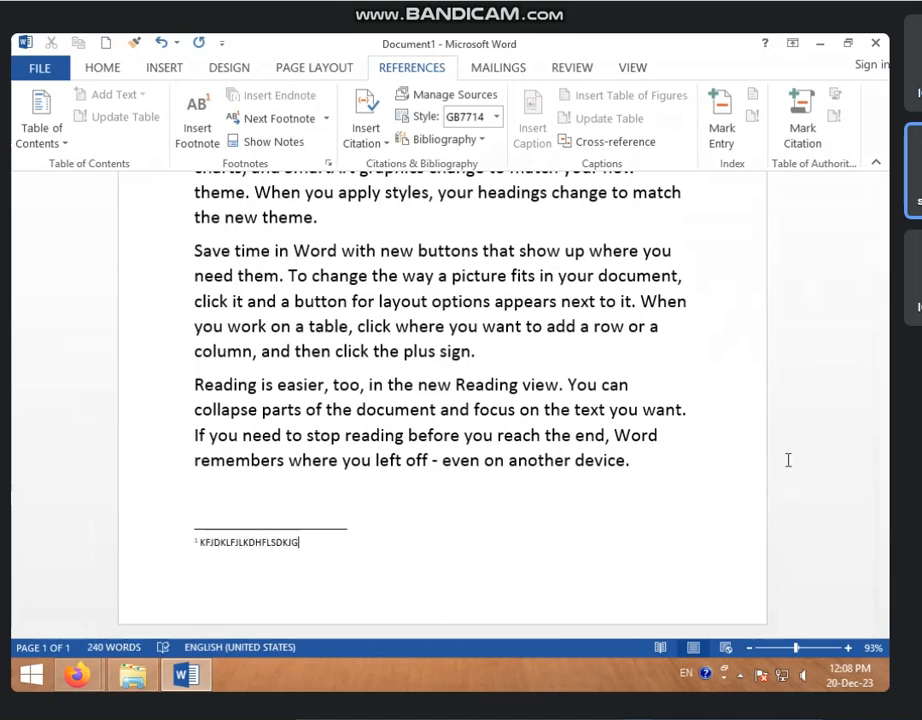
- Insert a page break in the empty paragraph after the last line of text
click(432, 410)
scroll(432, 410, up, 1)
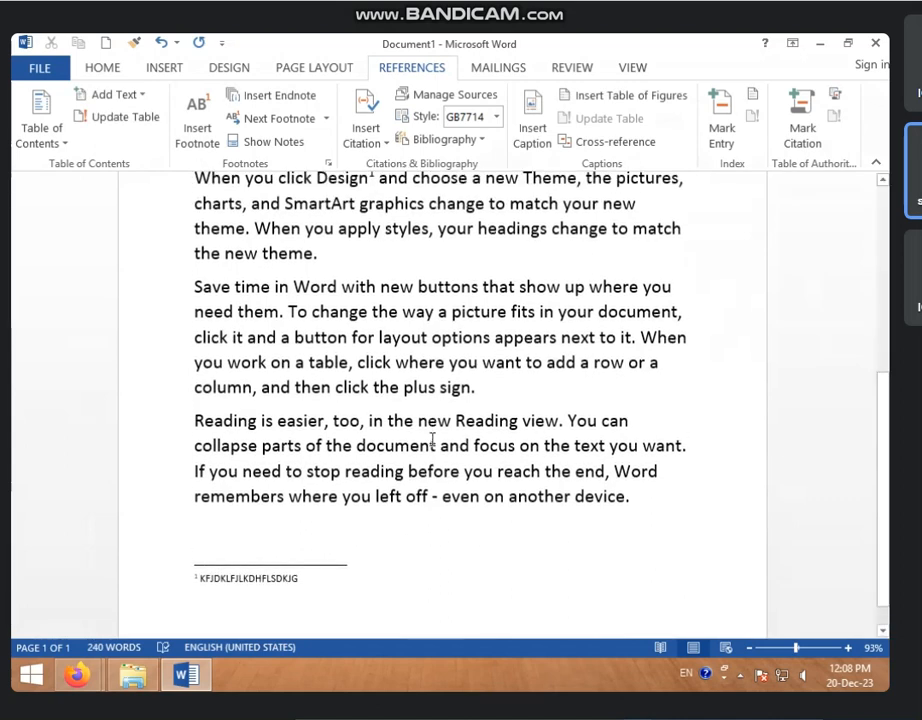
scroll(397, 512, down, 1)
click(362, 486)
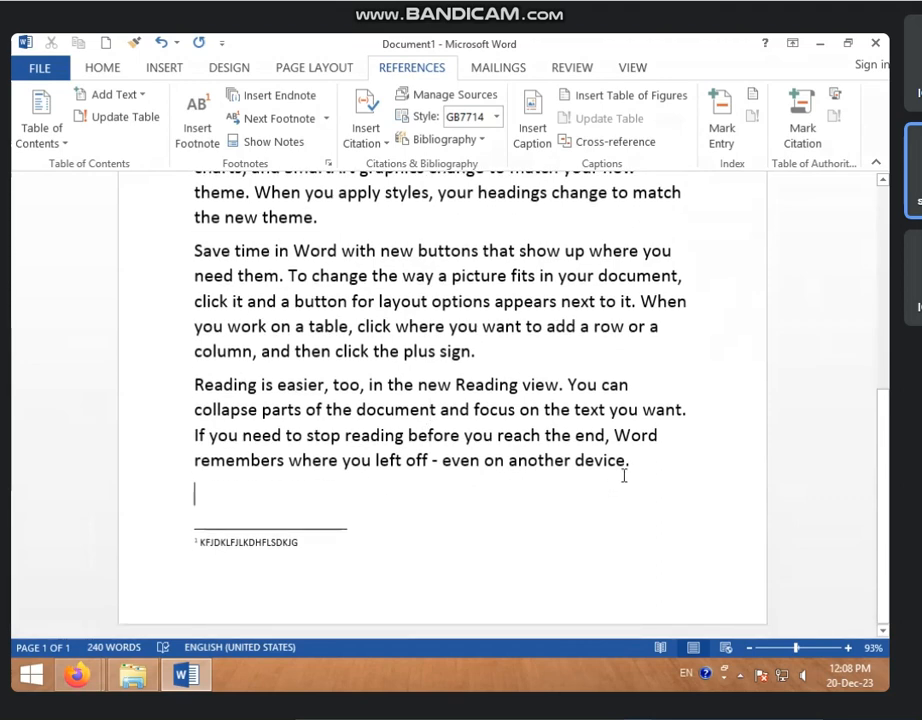
key(ctrl+Return)
- Generate 50 sample paragraphs on the new page with the formula =RAND(50)
scroll(275, 433, down, 3)
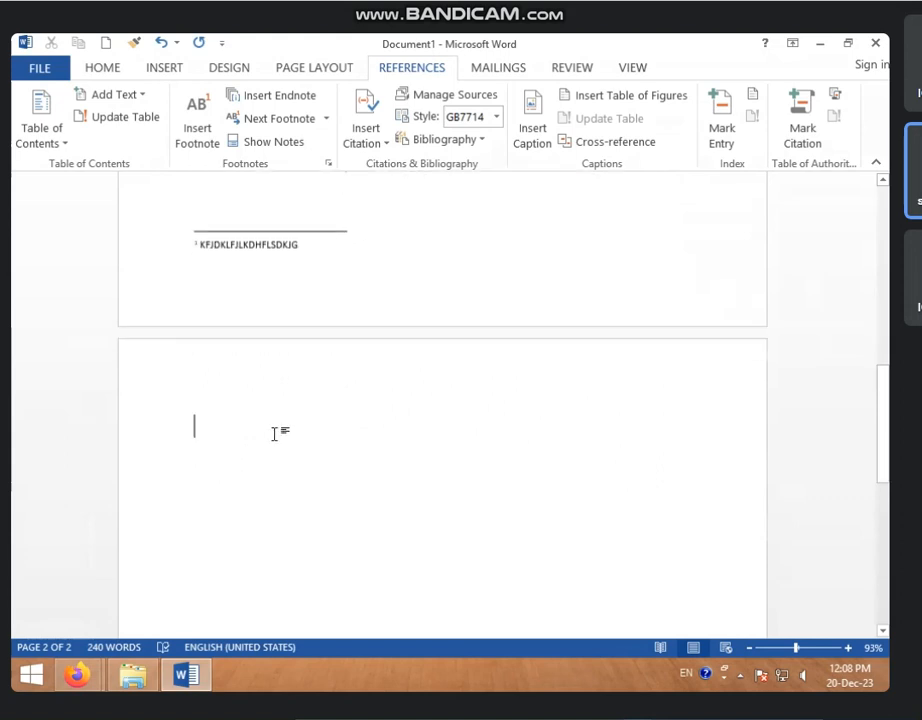
scroll(275, 435, down, 2)
scroll(274, 445, up, 2)
text(=R)
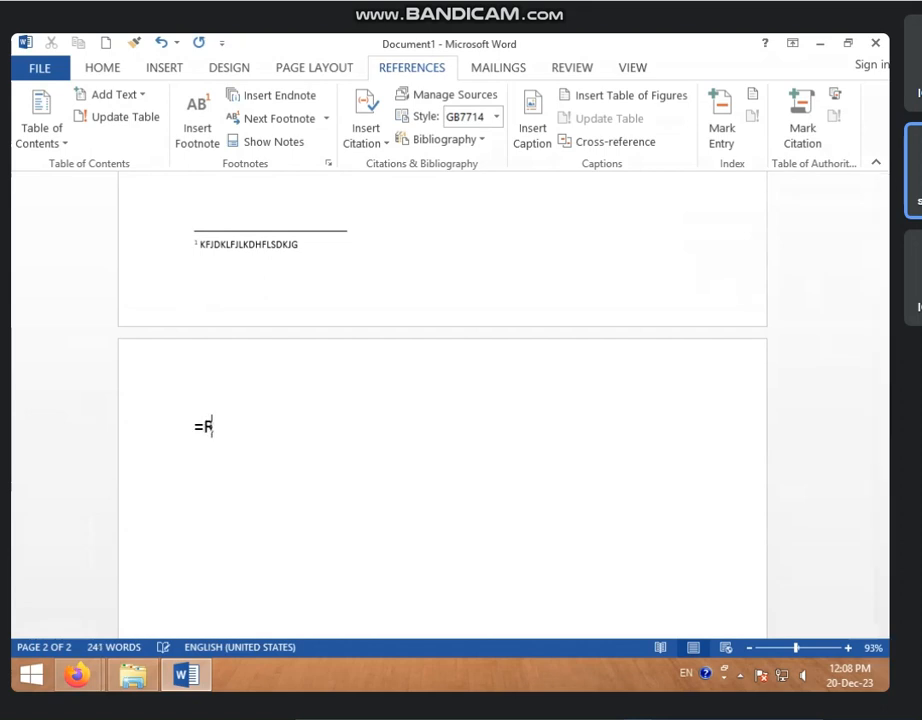
text(AND(50)
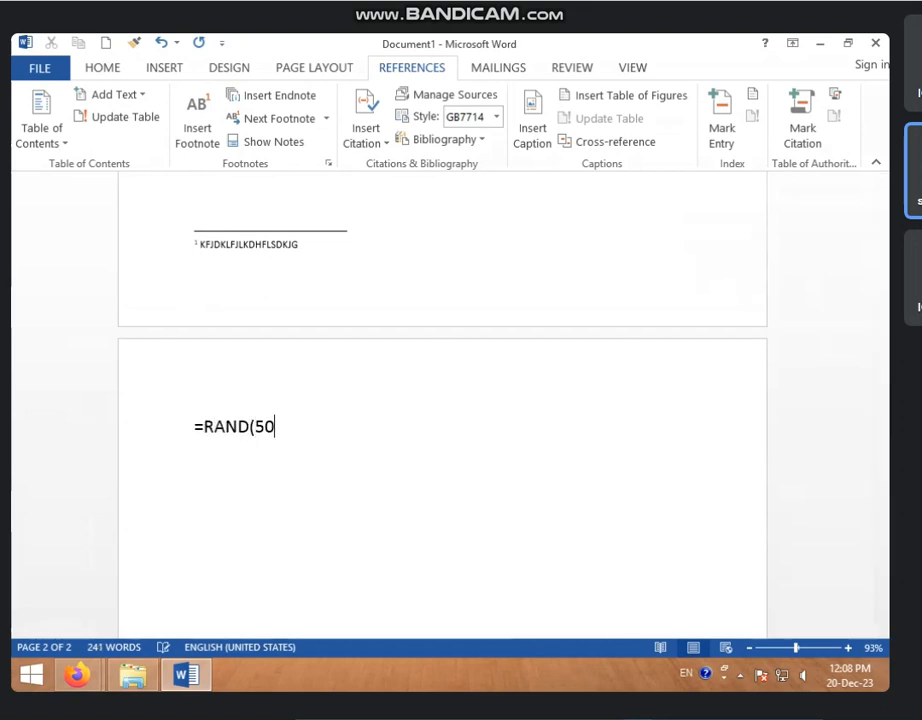
text())
key(Return)
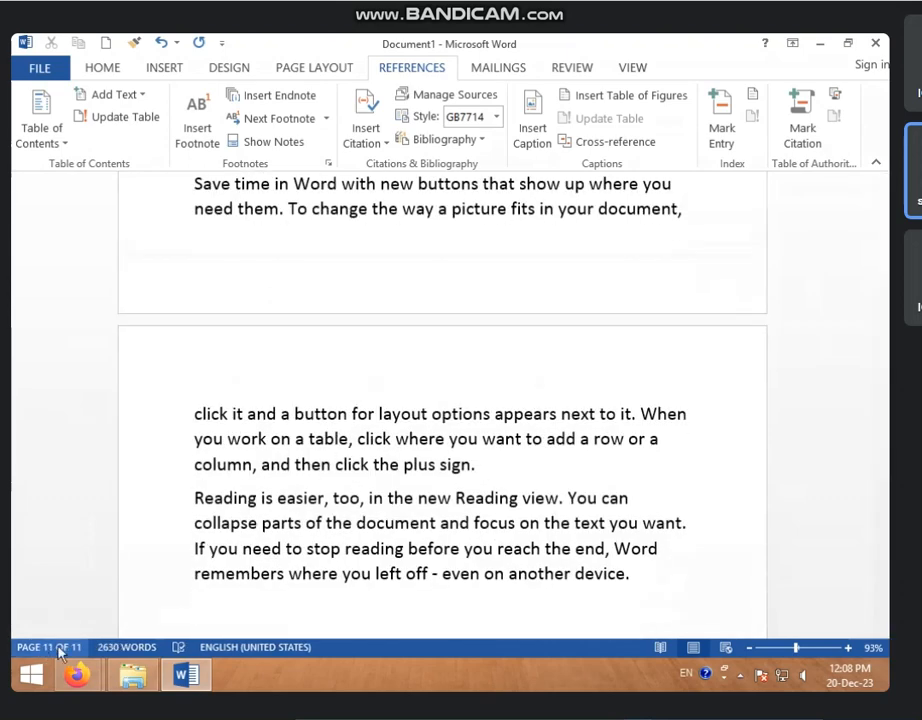
- Look back through the generated pages to the first page and review the footnote at its end
scroll(222, 565, up, 15)
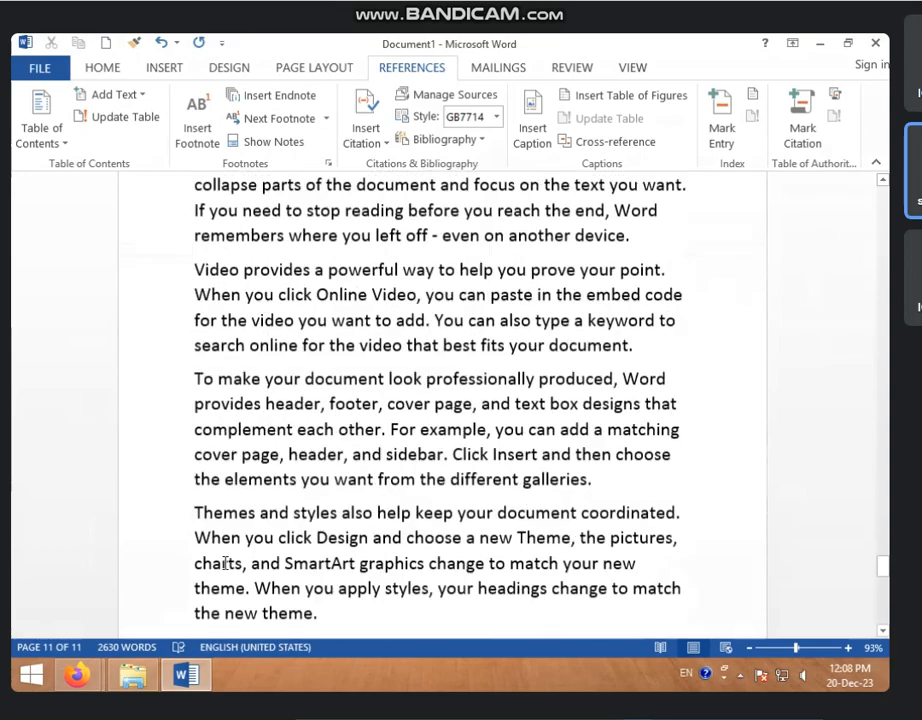
scroll(224, 563, up, 20)
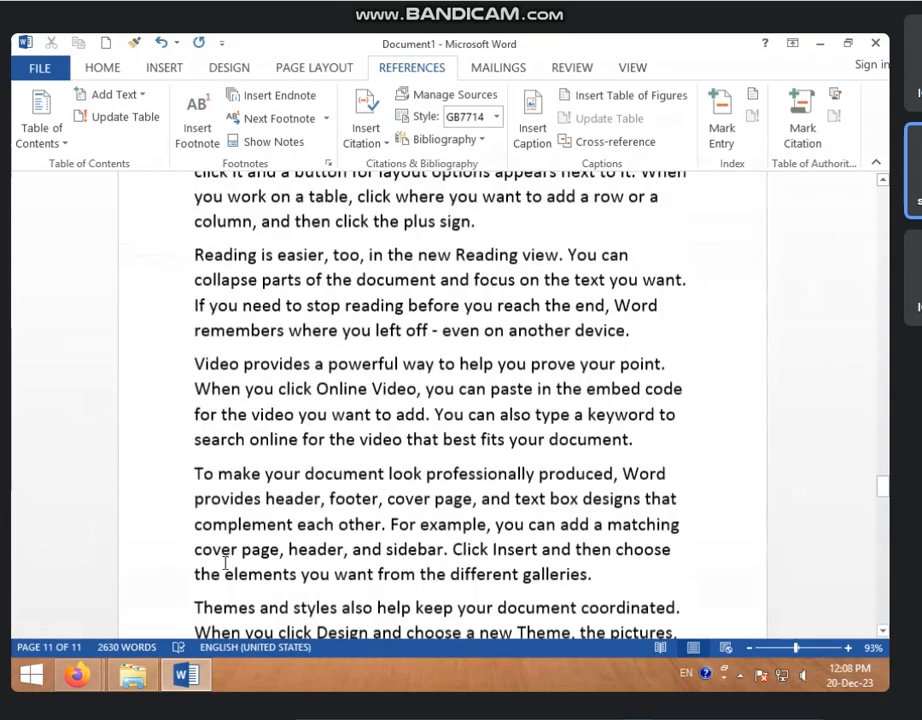
scroll(225, 563, up, 17)
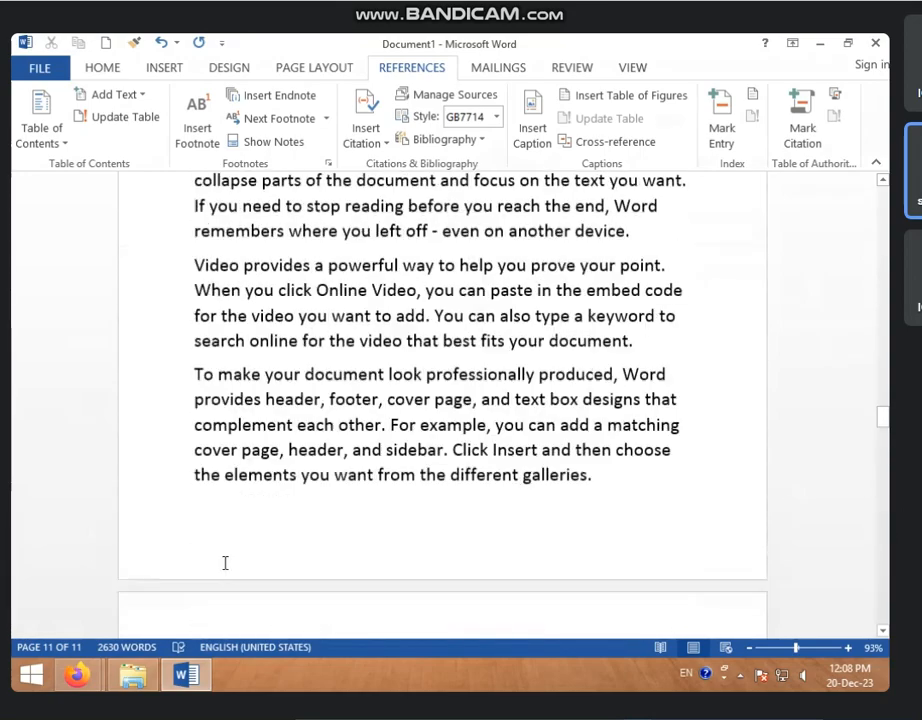
scroll(225, 565, up, 20)
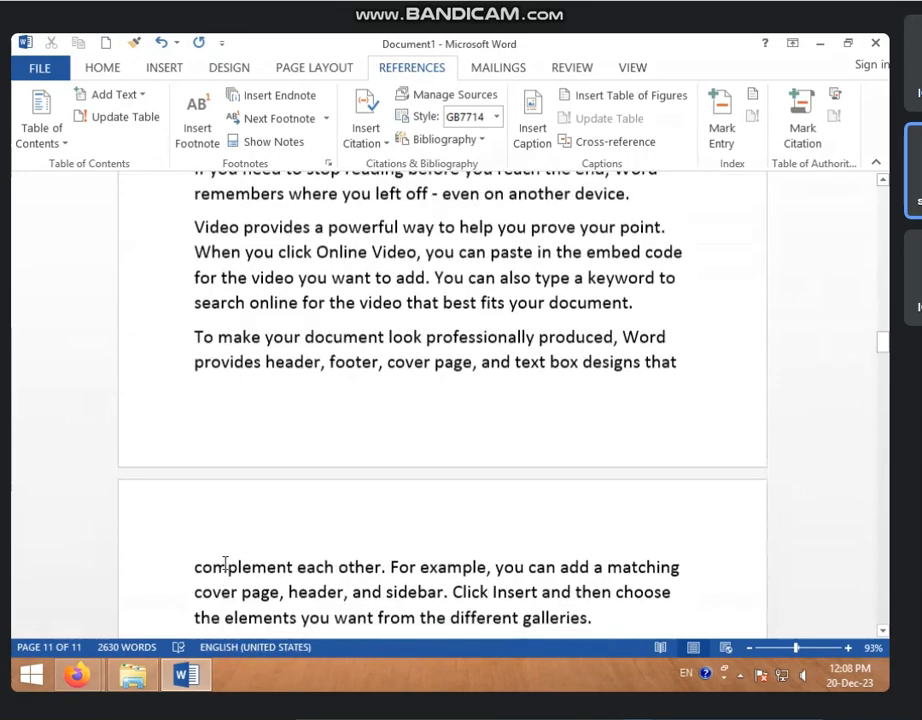
scroll(225, 563, up, 20)
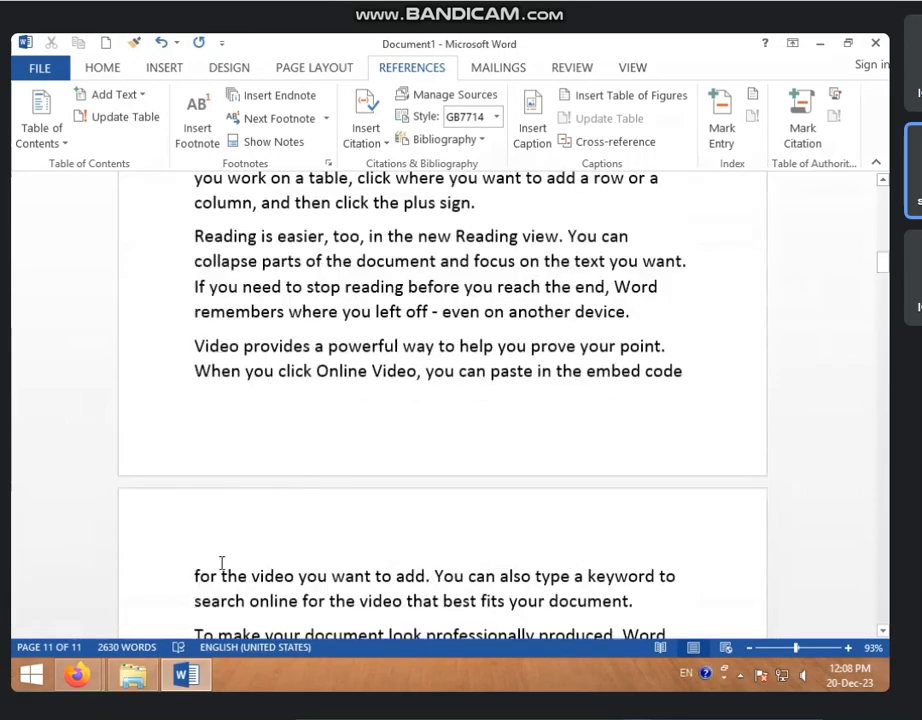
scroll(222, 565, up, 15)
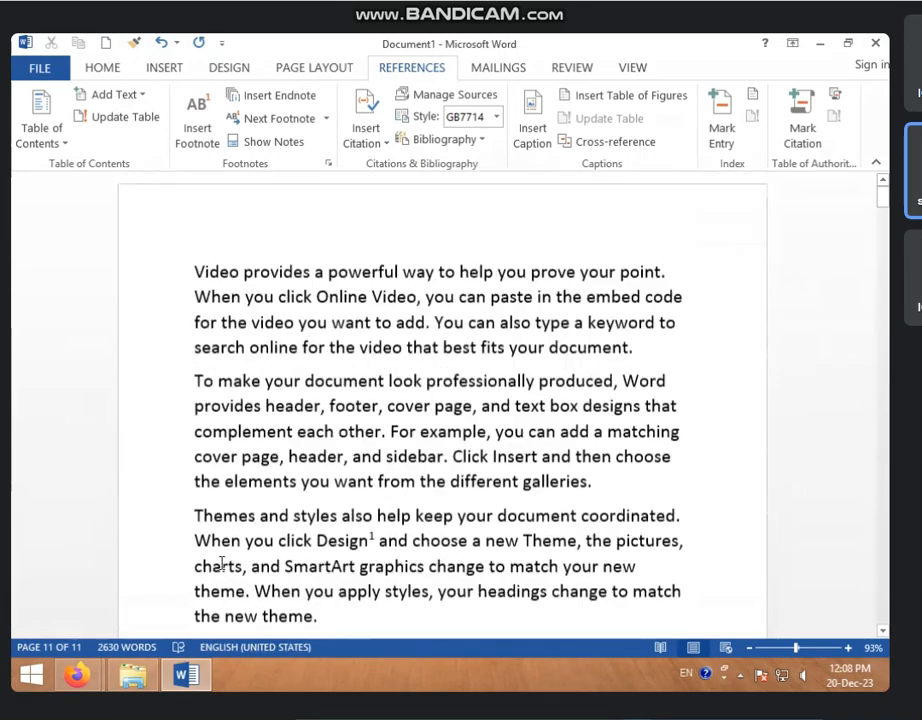
scroll(222, 565, down, 15)
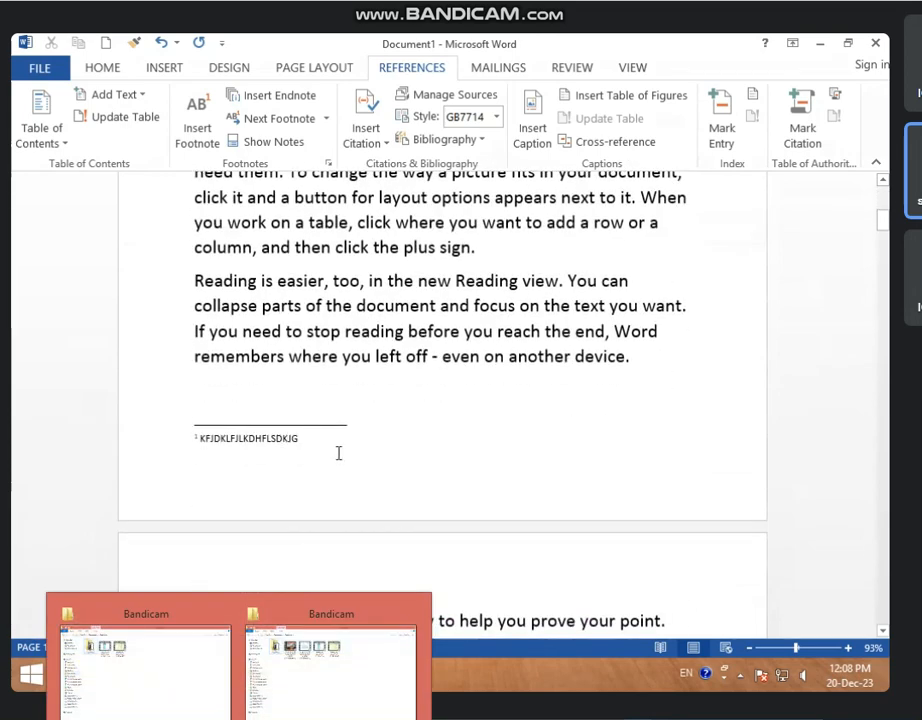
- Insert a footnote after "For example" in the second paragraph of page 2 with the text "HGJHGJHGJHGJGH"
scroll(269, 566, down, 10)
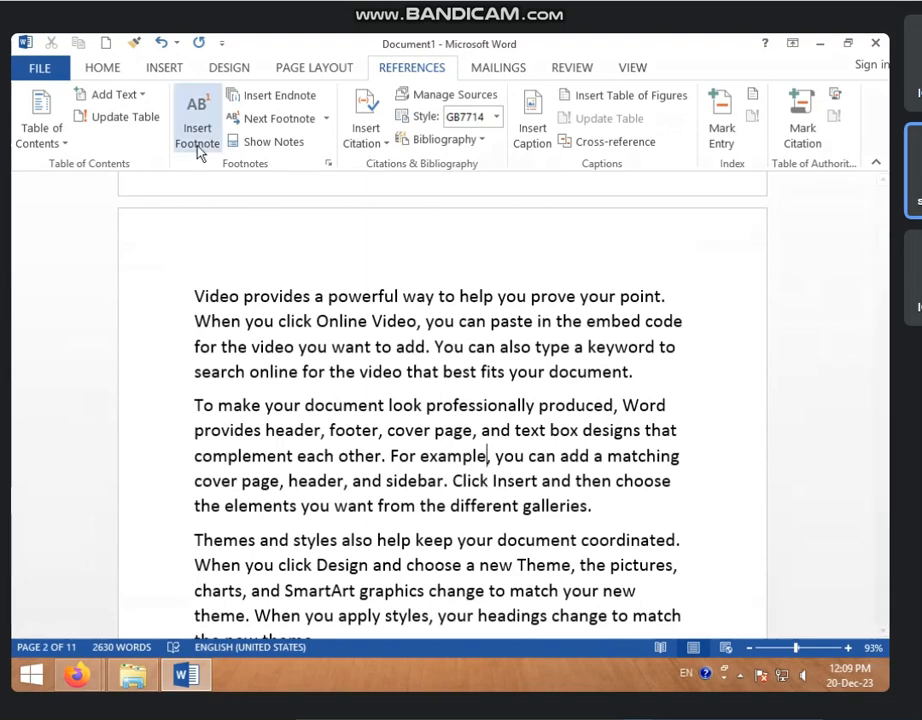
click(200, 142)
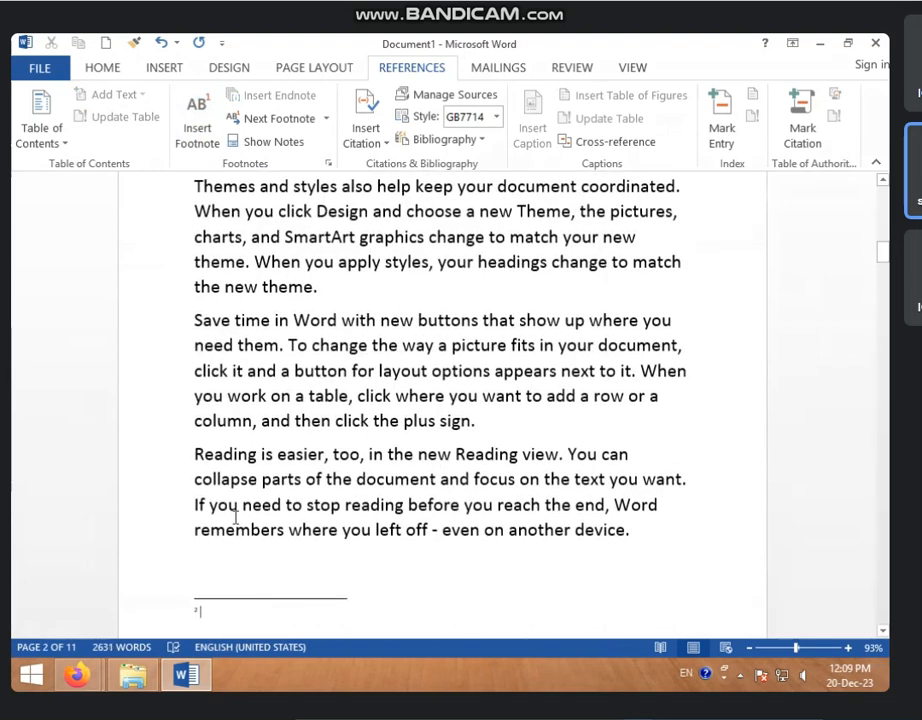
scroll(236, 518, up, 1)
scroll(236, 518, up, 1)
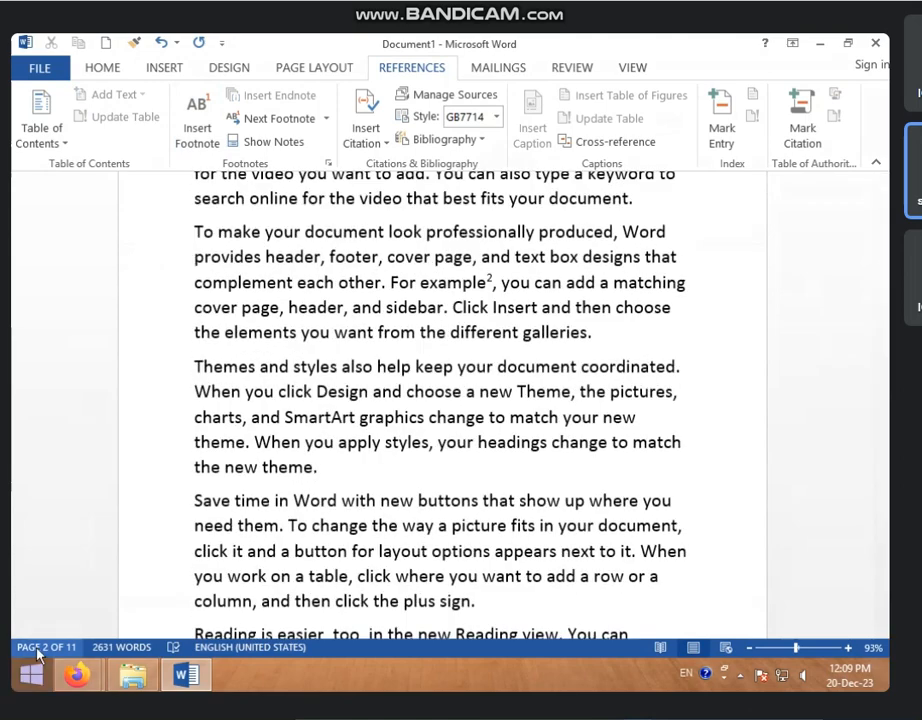
scroll(366, 531, down, 5)
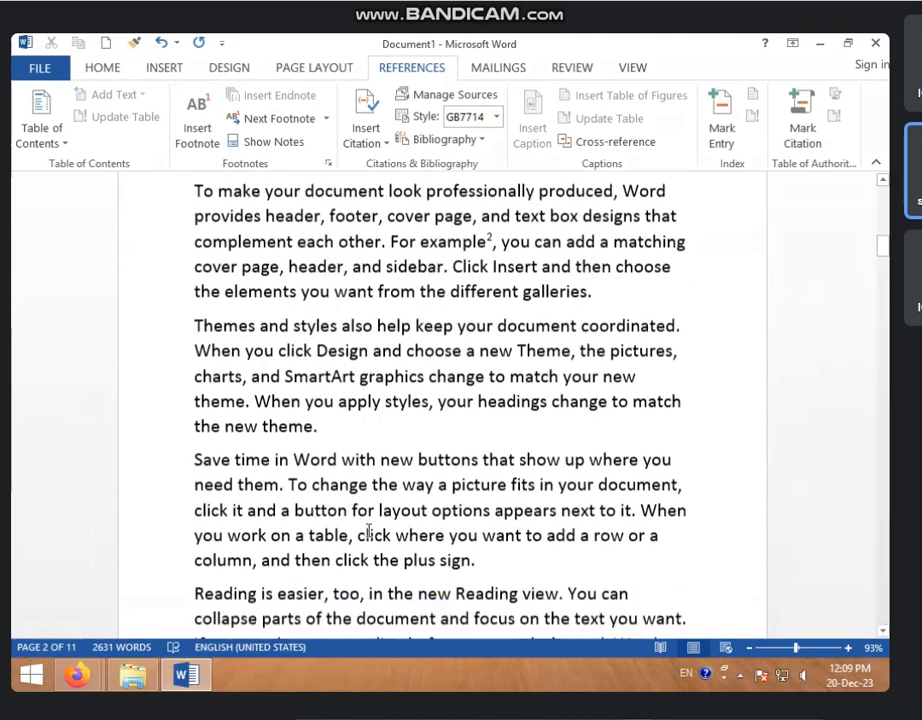
click(222, 521)
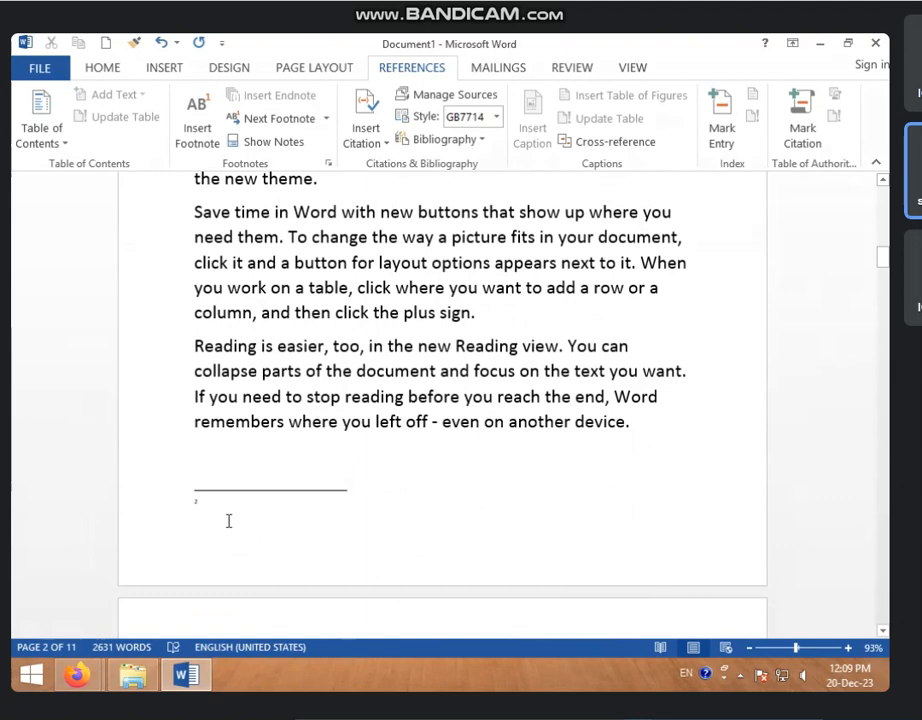
text(HGJHGJHGJHGJGH)
- Insert an endnote after "buttons" in the fourth paragraph of page 2 with the text "HFDHFDGGGFDGDFGDFGFDGFDGDF"
scroll(426, 294, up, 4)
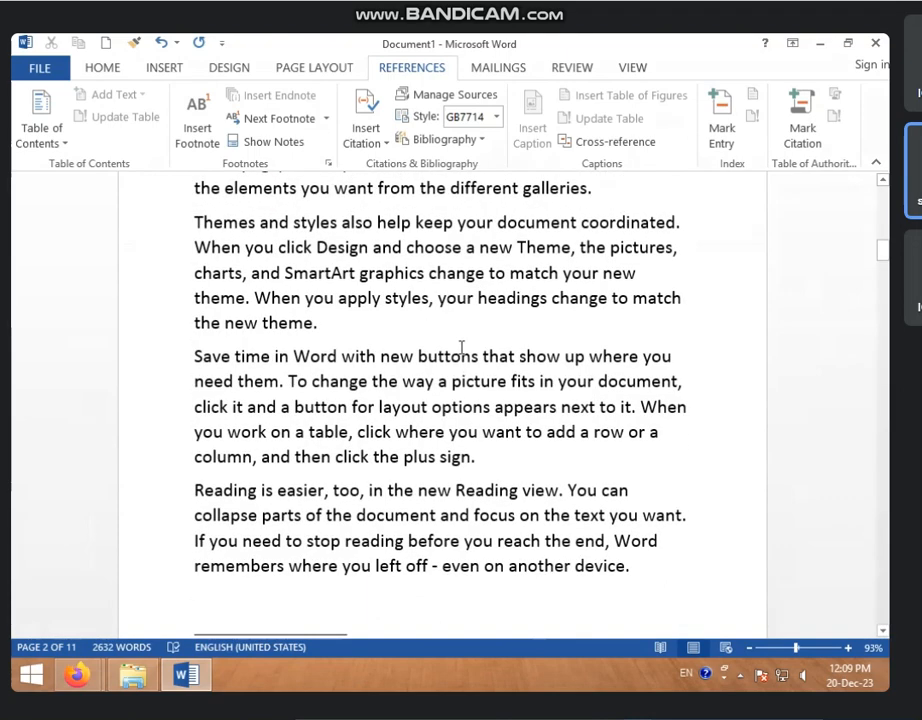
click(481, 361)
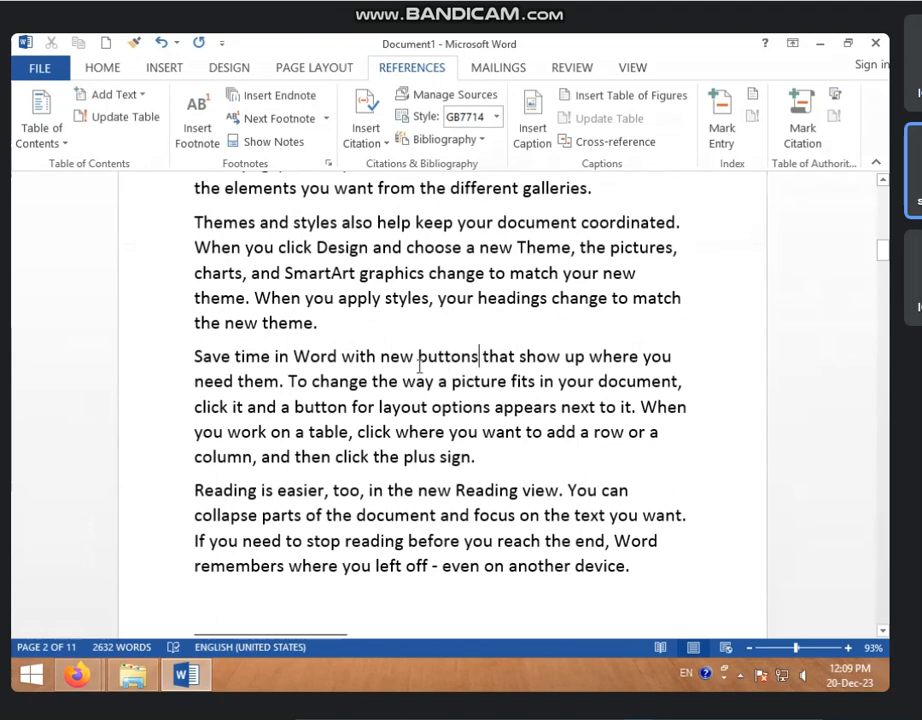
click(277, 104)
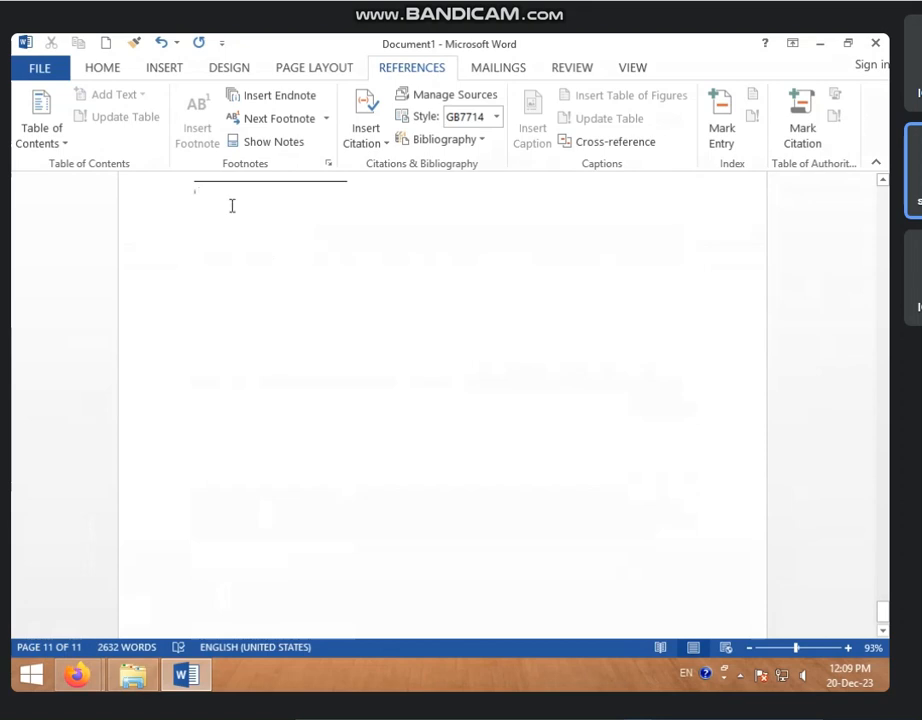
text(HFDHFDGGGFDGDFGDFGFDGFDGD)
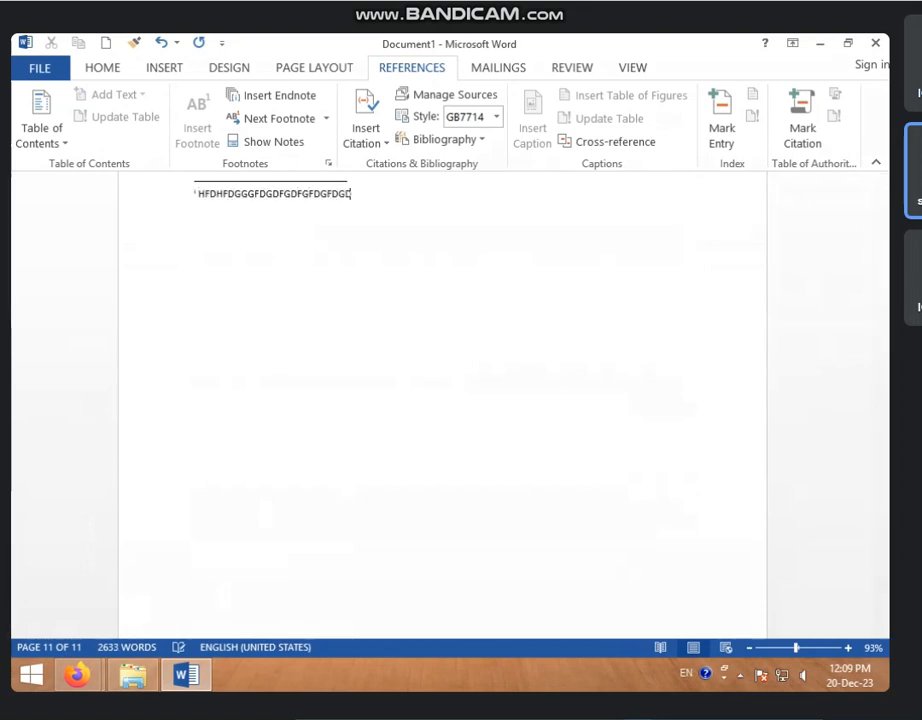
text(F)
- Place the cursor in the text of page 10 and show the document's endnote area
scroll(350, 257, up, 7)
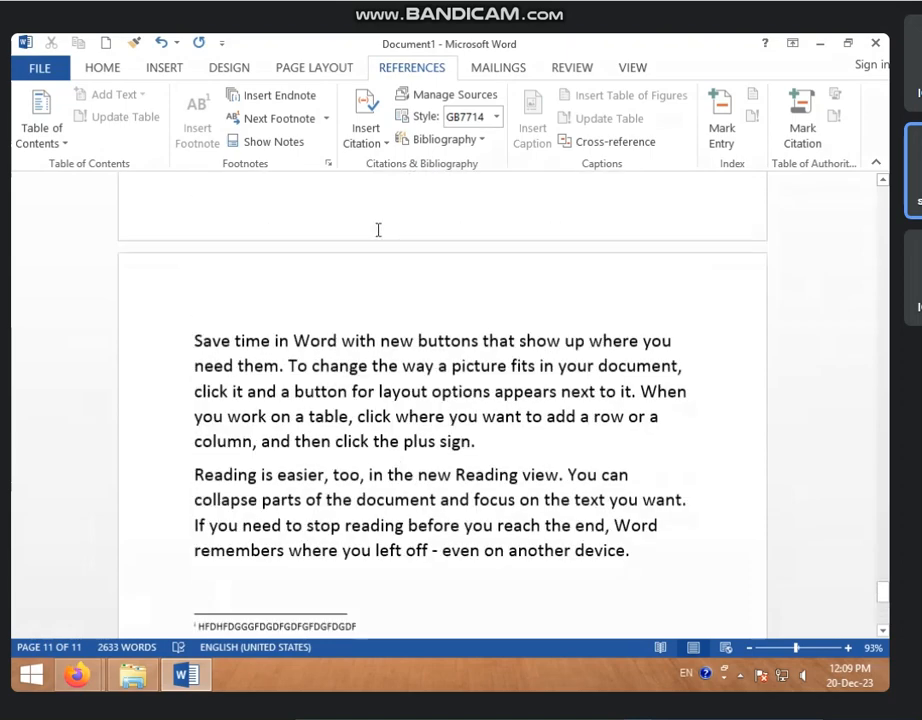
scroll(392, 226, up, 10)
click(373, 330)
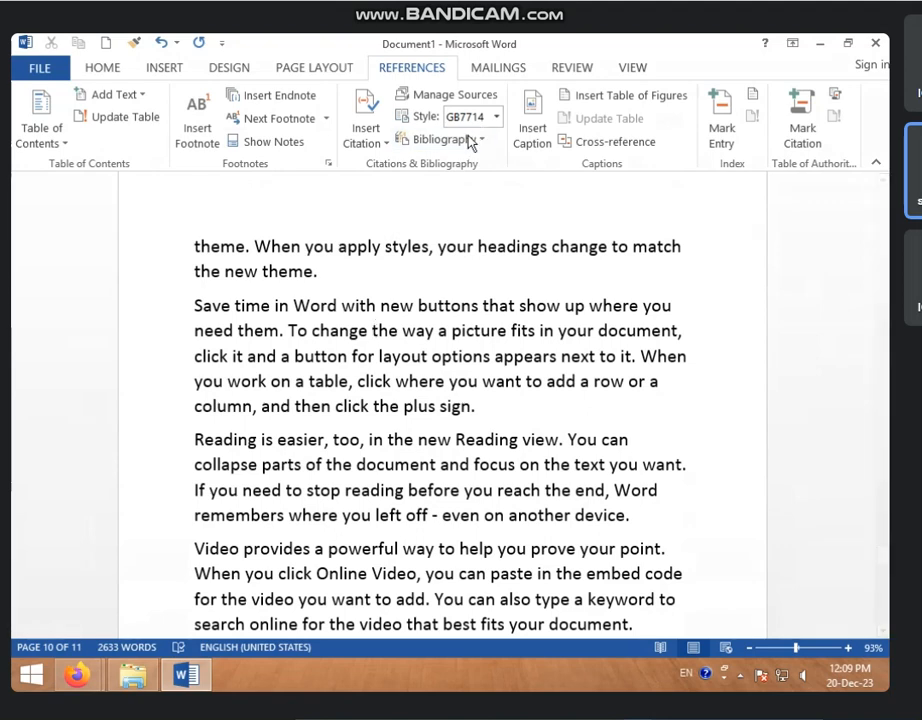
click(266, 152)
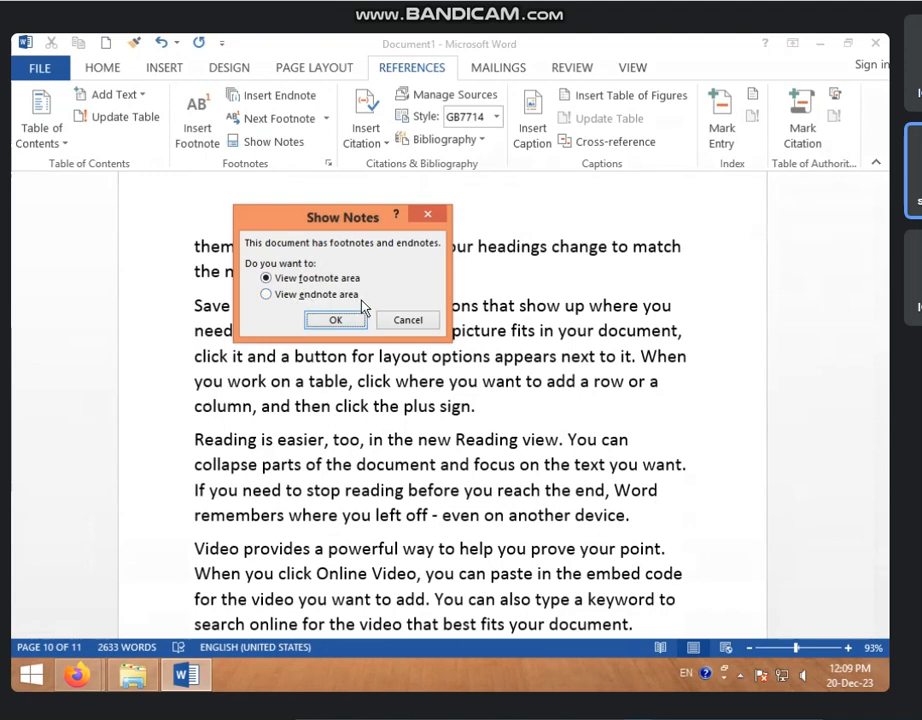
click(274, 296)
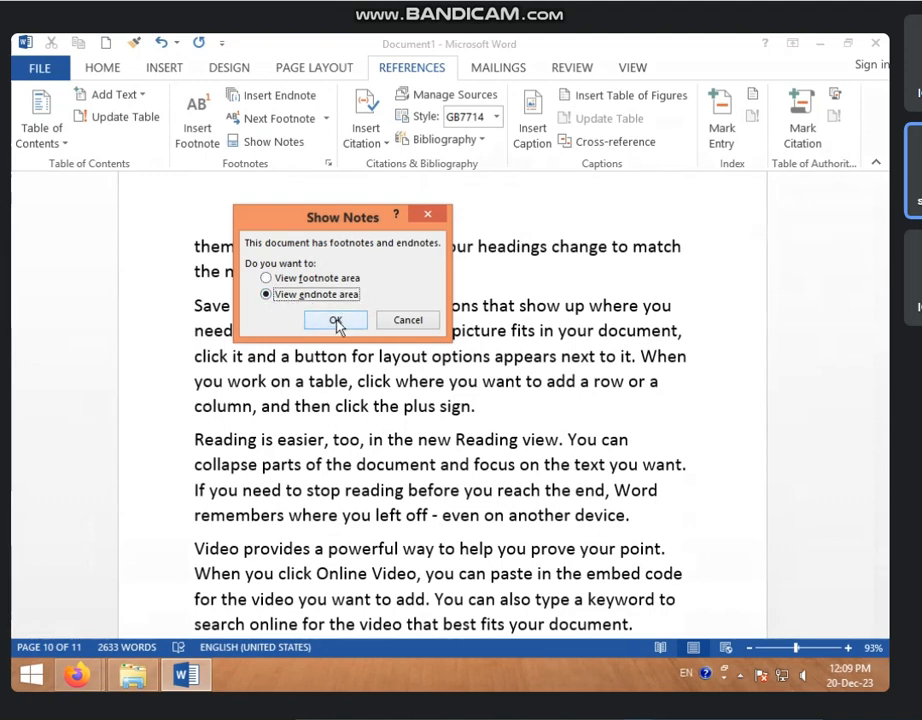
click(336, 320)
scroll(241, 241, up, 1)
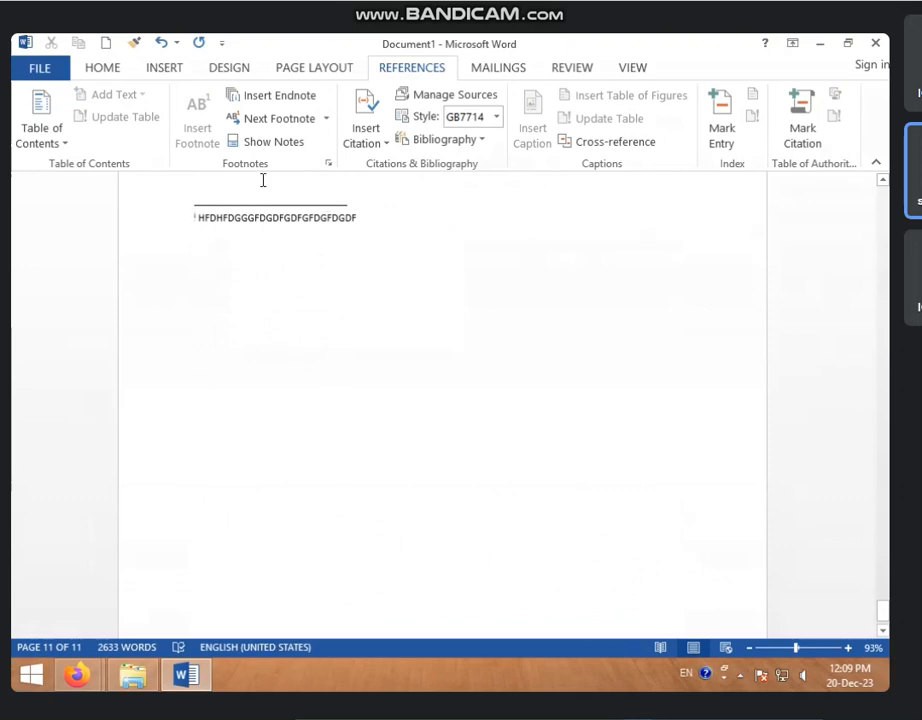
- Return from the endnote to its reference on page 2 and show the footnote area
click(276, 143)
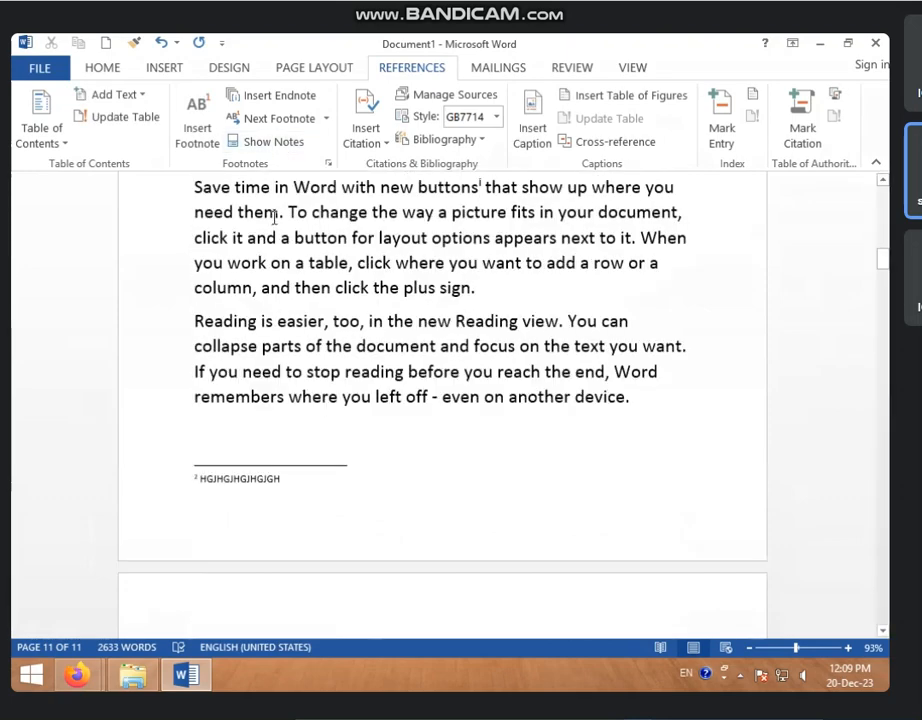
click(276, 142)
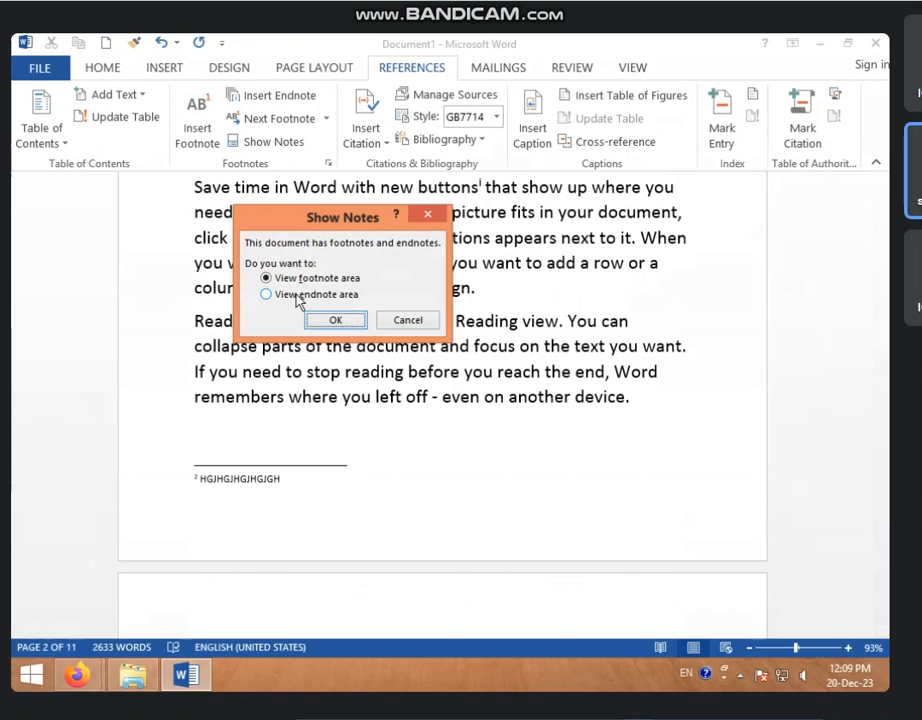
click(302, 295)
click(305, 279)
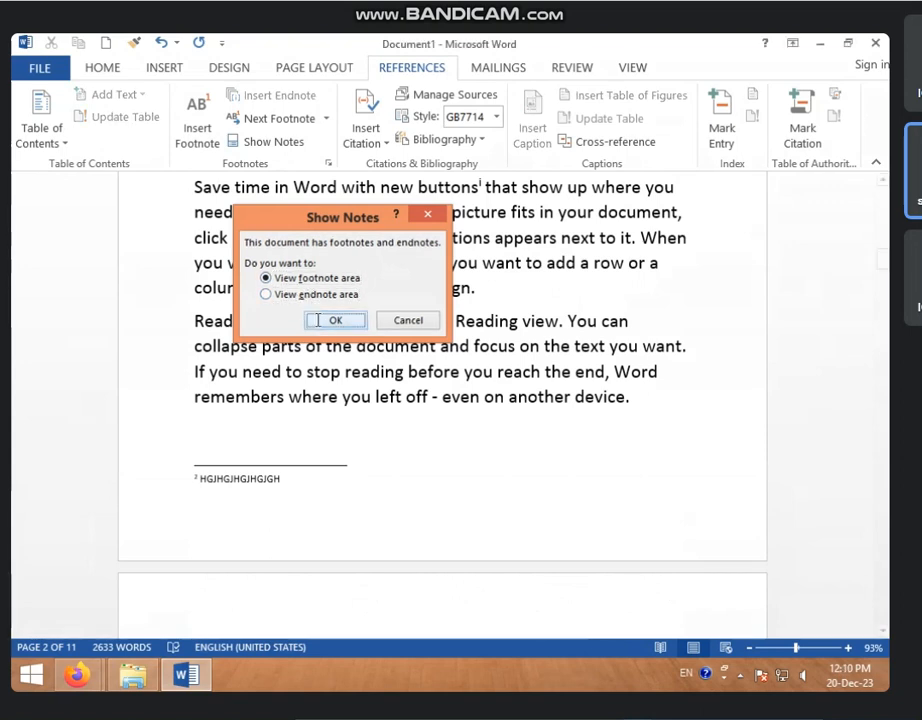
click(318, 322)
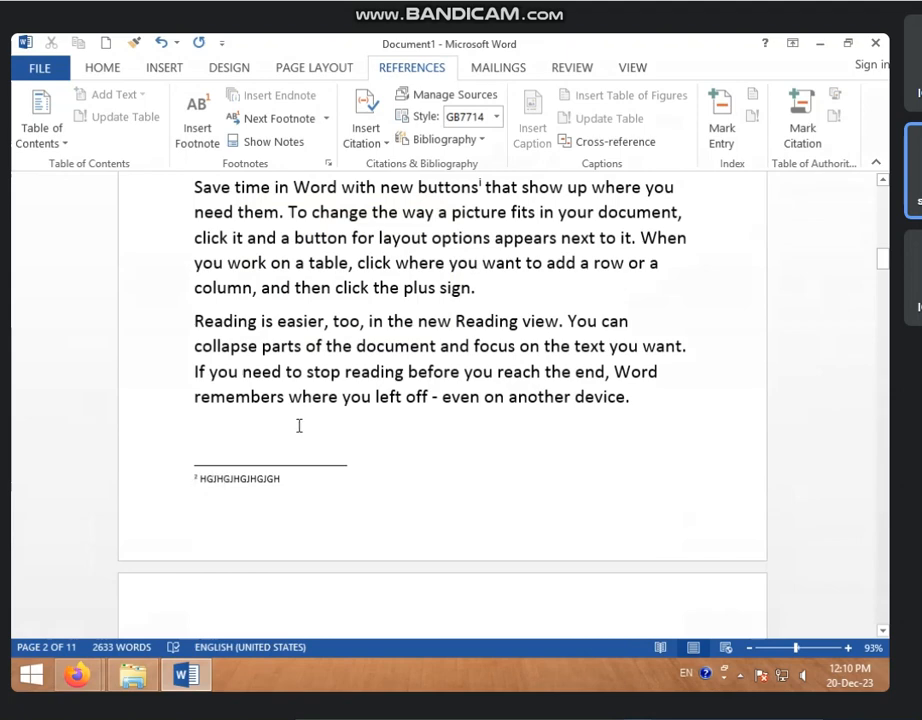
scroll(318, 422, down, 1)
scroll(318, 422, up, 4)
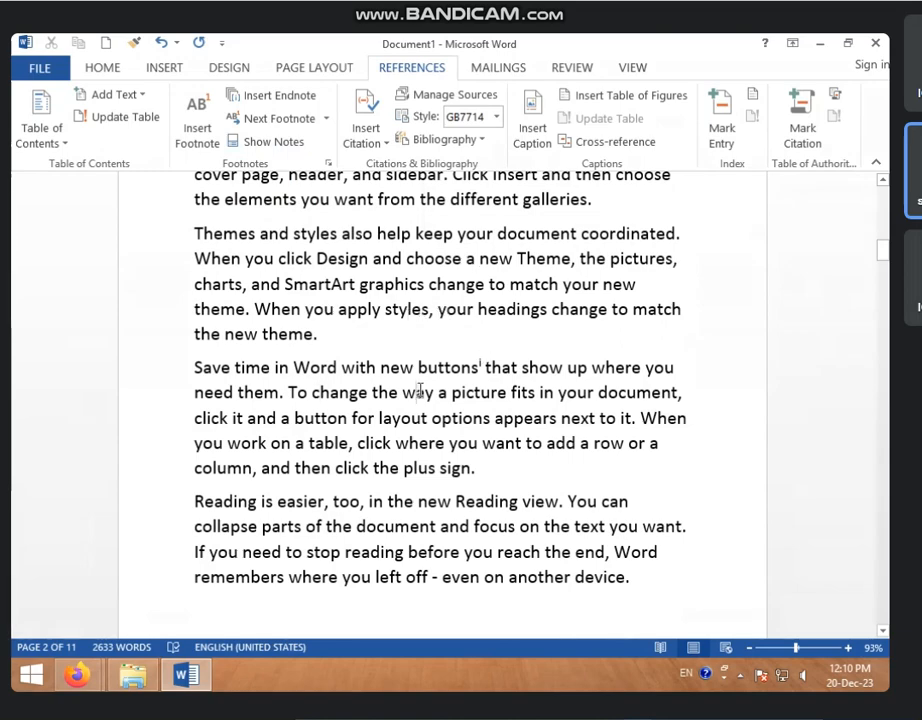
- Place the cursor in the second paragraph of page 2 and show the footnote area again
click(408, 392)
scroll(413, 387, up, 1)
scroll(354, 289, up, 1)
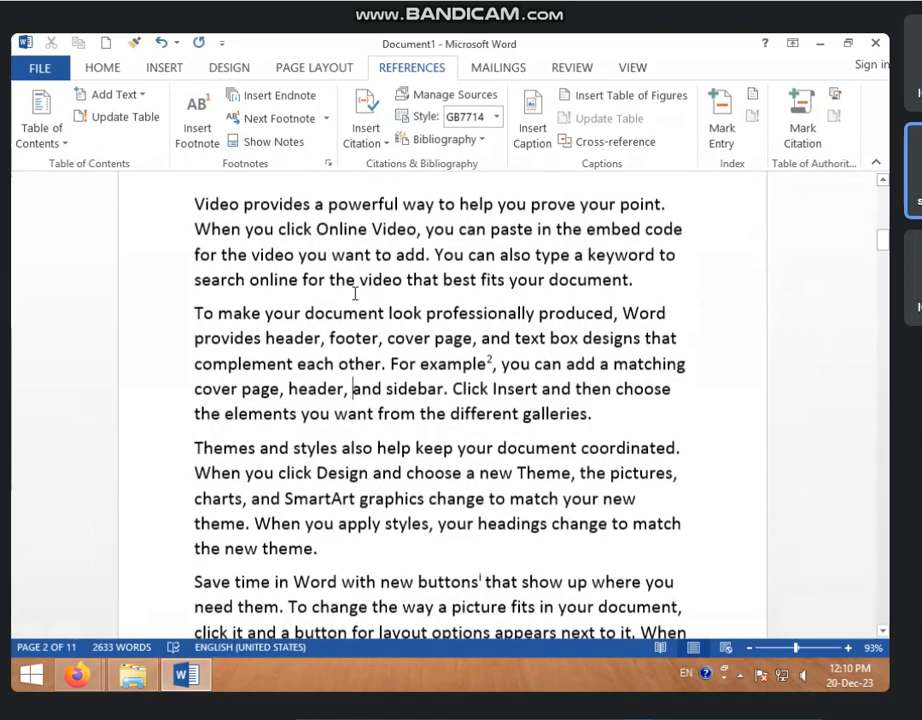
click(325, 325)
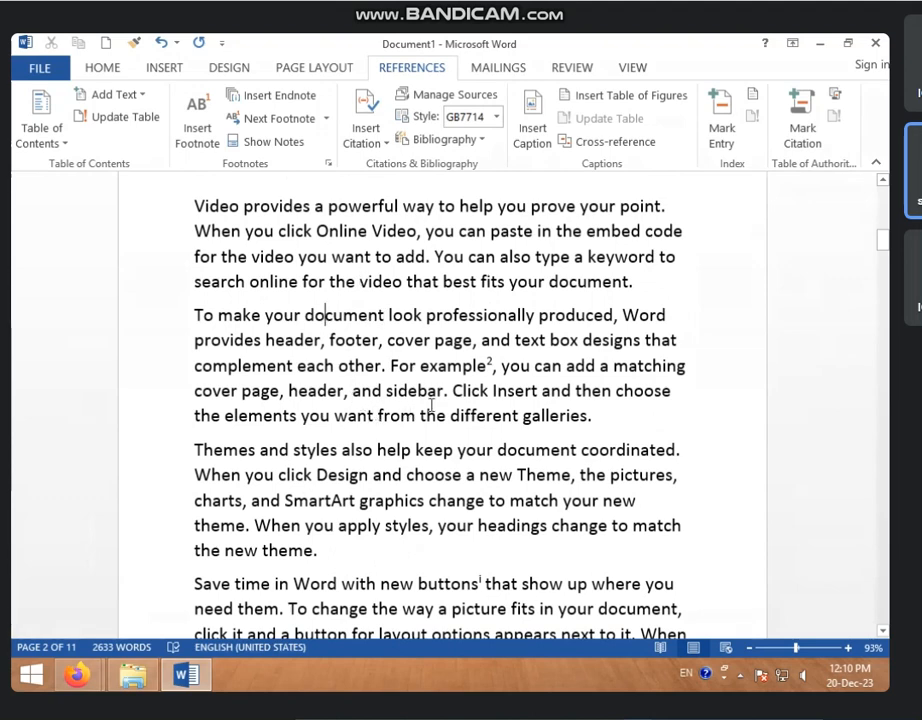
click(265, 154)
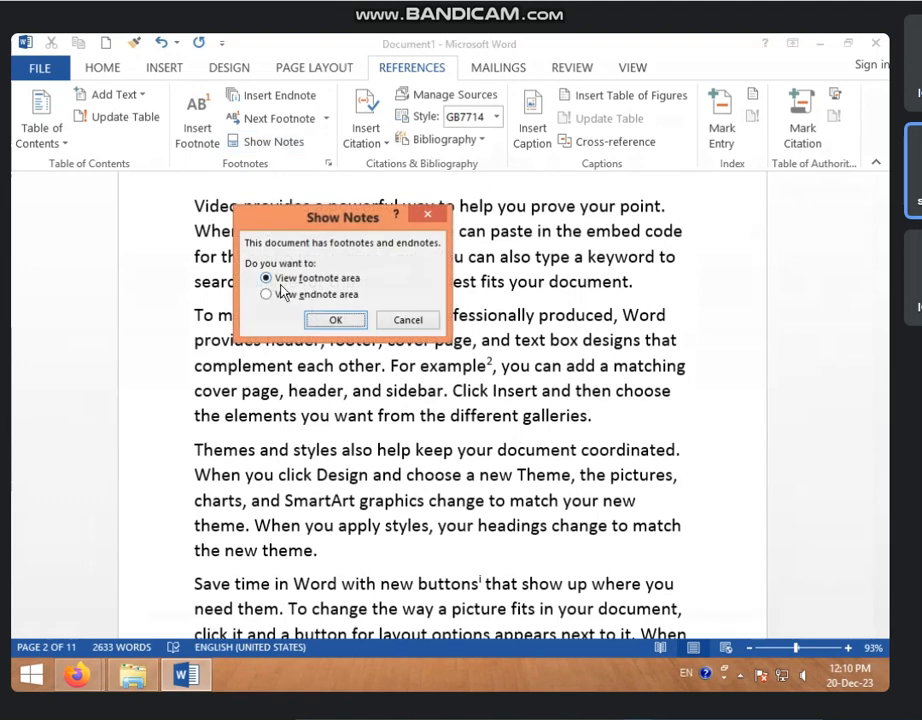
click(334, 318)
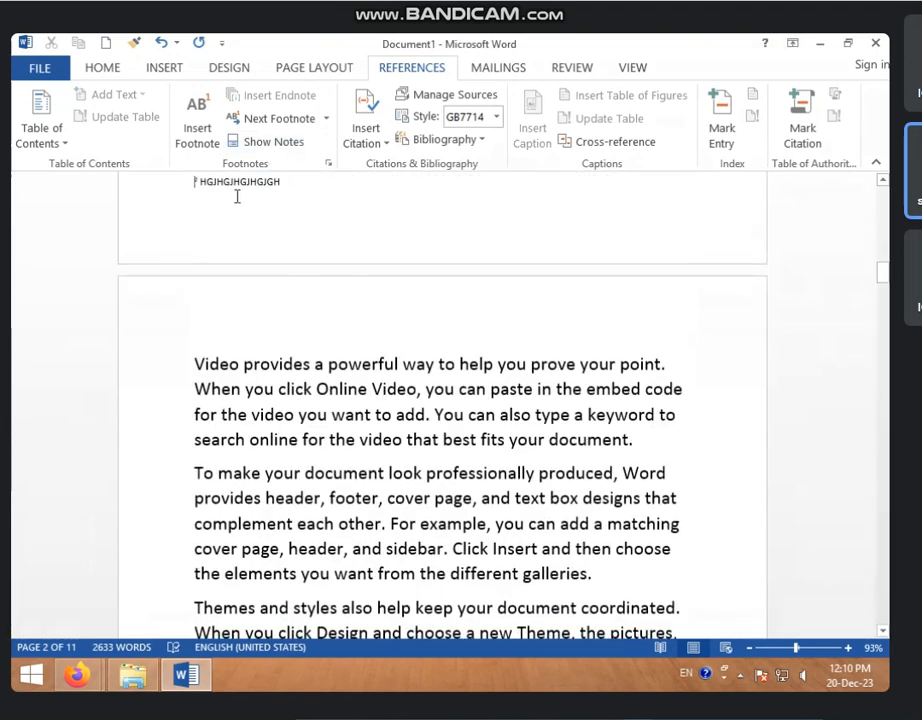
- Look through pages 1 to 4 to examine which page ends and paragraphs carry footnotes or note references
scroll(418, 305, down, 2)
click(297, 400)
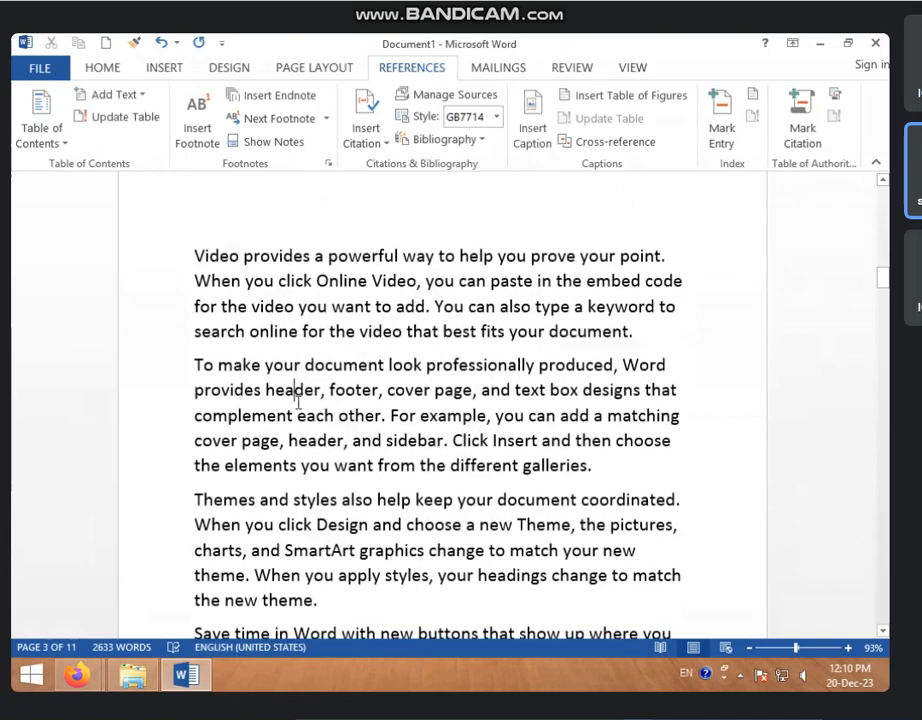
scroll(310, 400, down, 10)
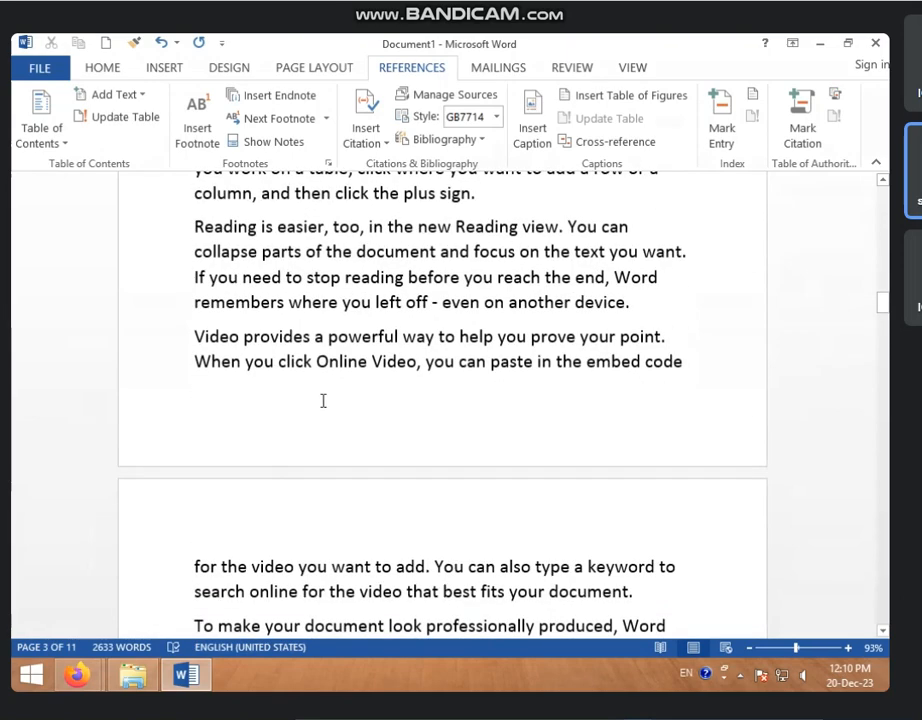
scroll(323, 402, down, 11)
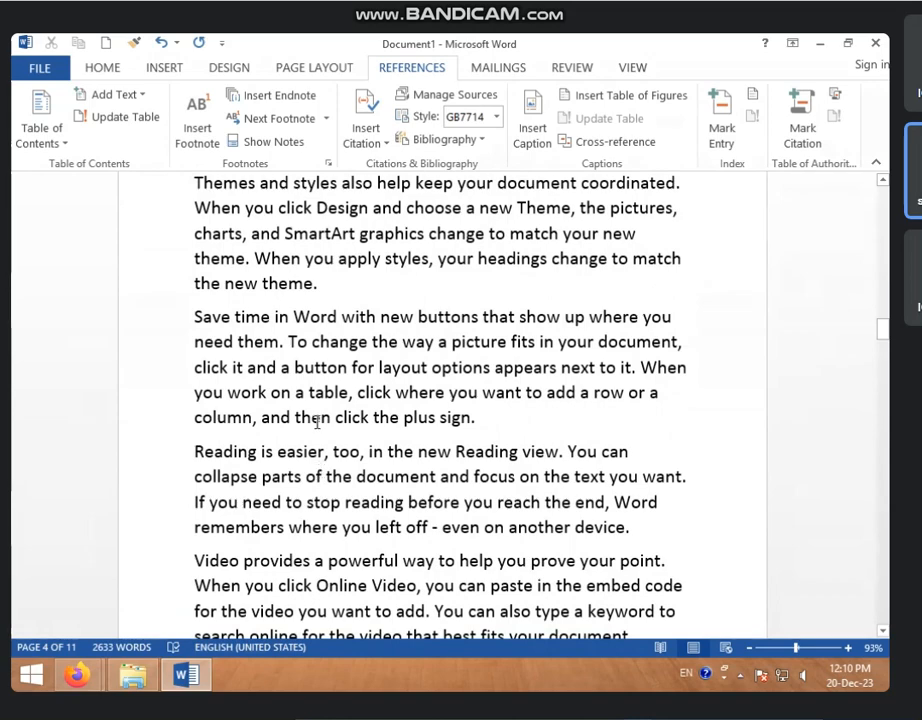
scroll(313, 418, up, 4)
scroll(292, 312, down, 5)
scroll(285, 477, down, 3)
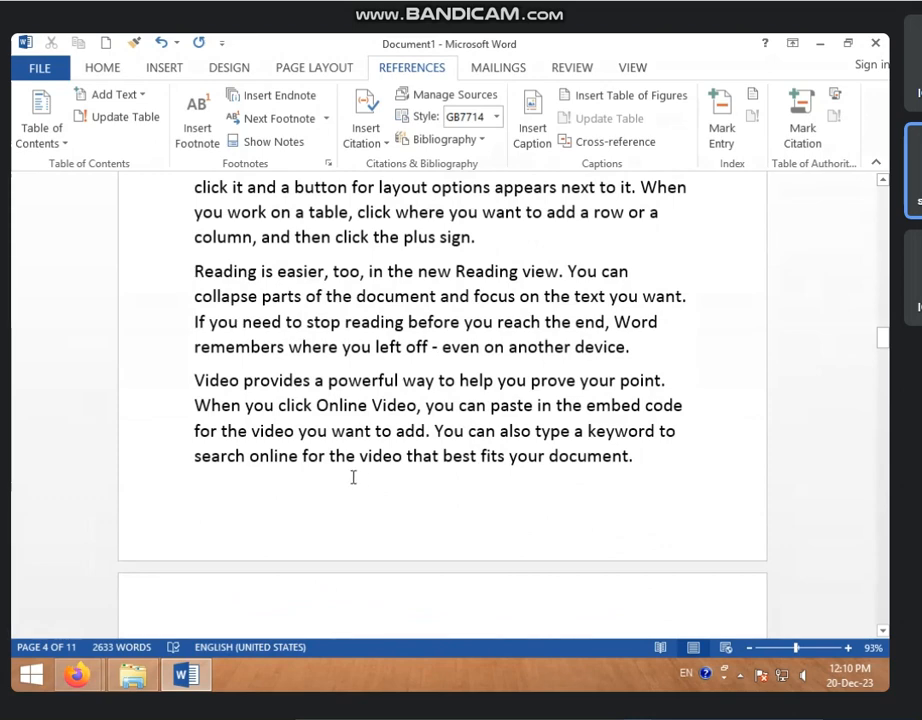
scroll(353, 478, up, 20)
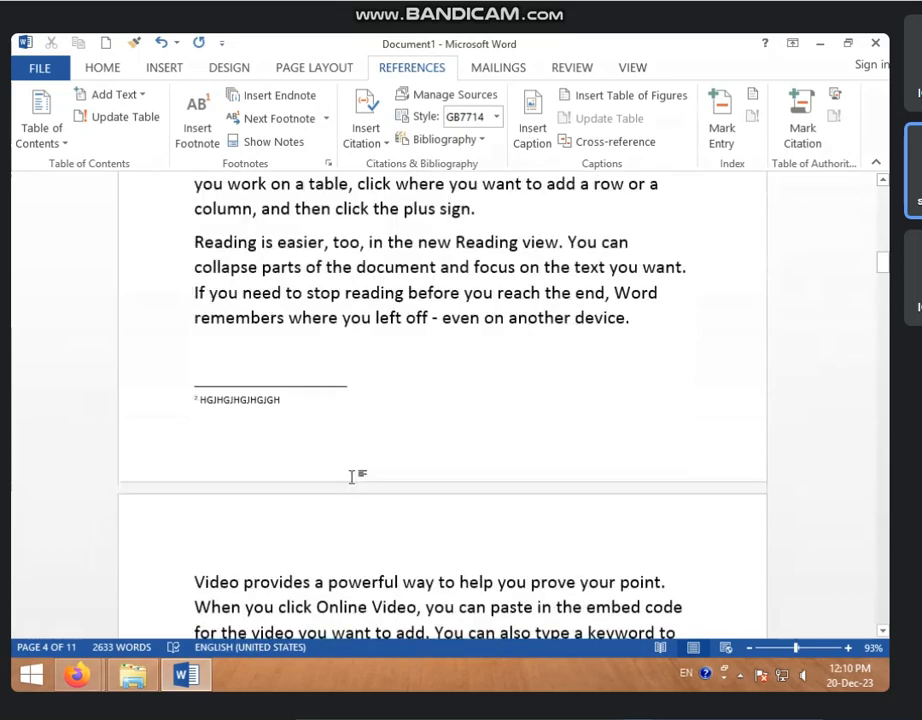
scroll(352, 477, up, 20)
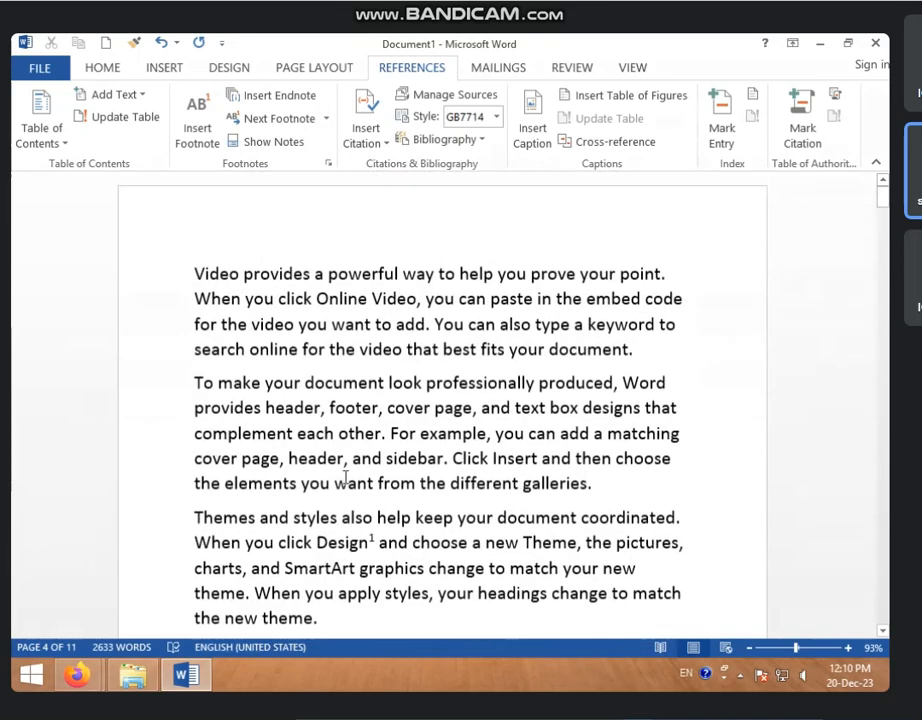
scroll(345, 478, down, 15)
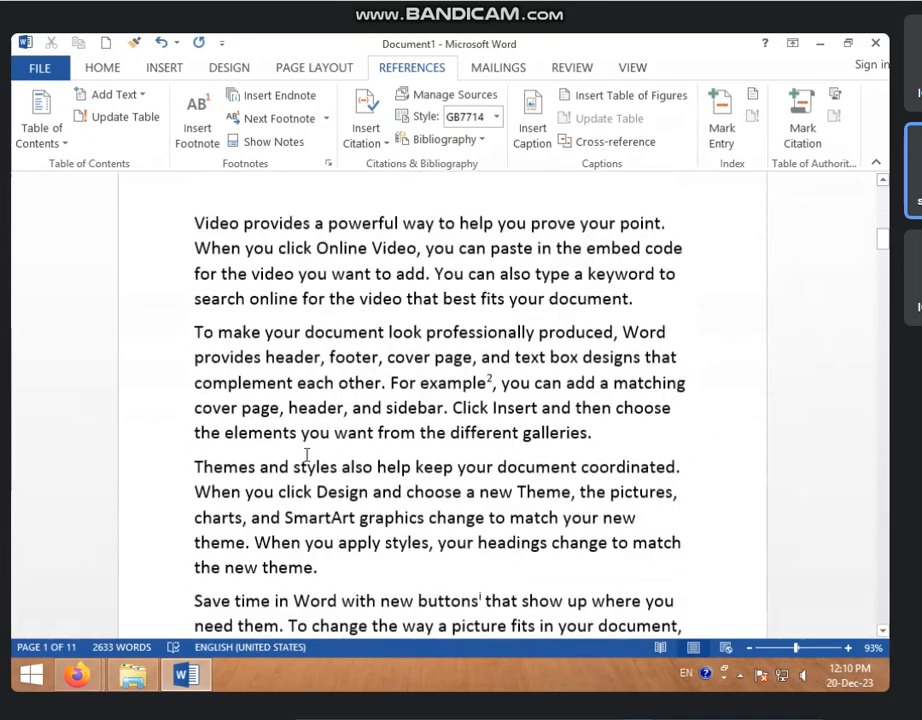
scroll(307, 455, down, 10)
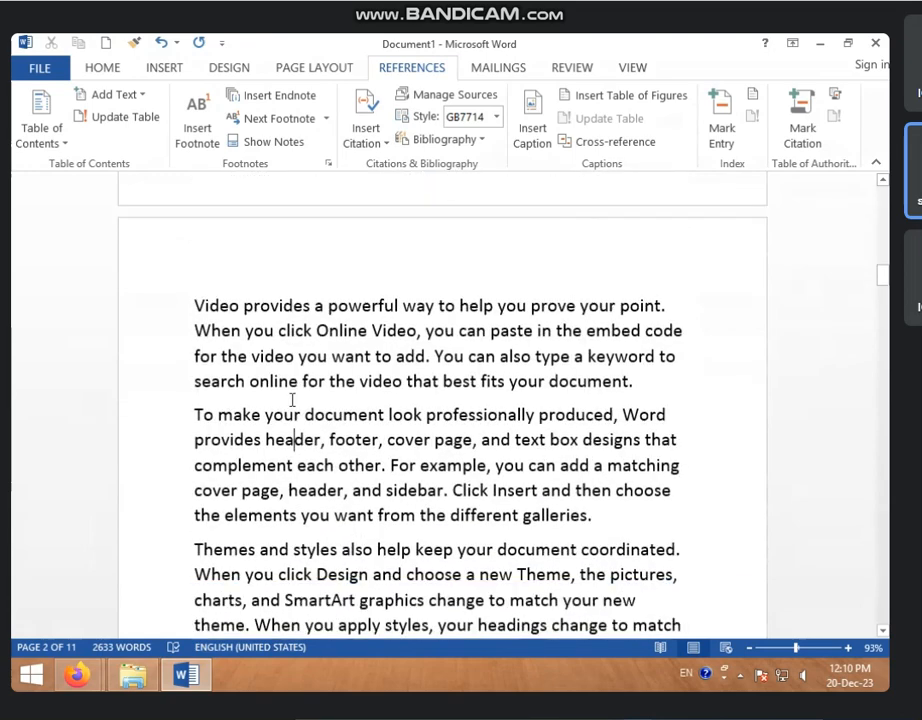
scroll(292, 400, down, 6)
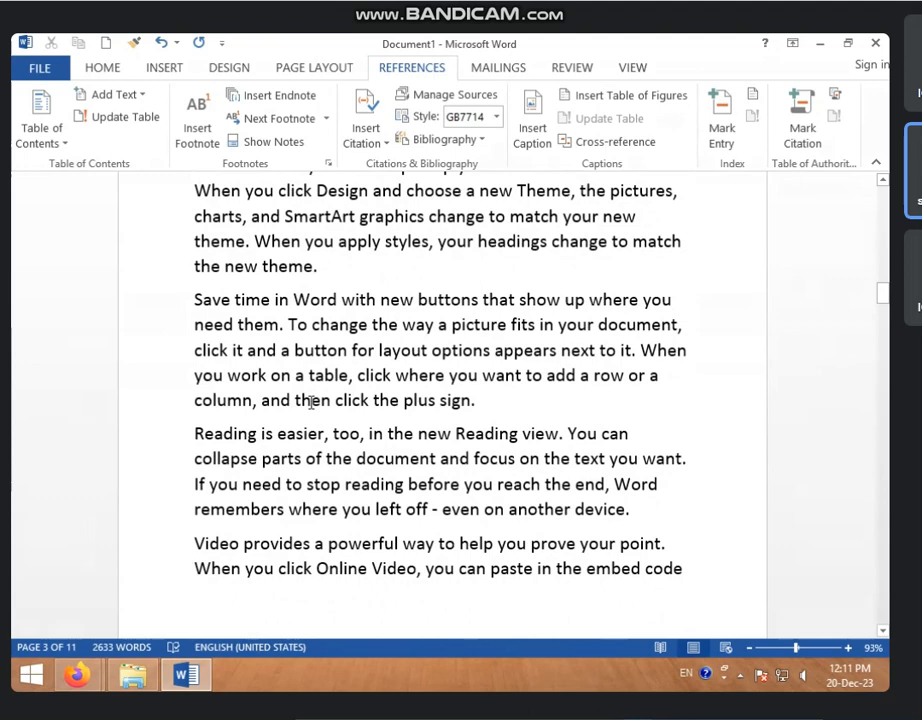
- Go from the start of the document to the next footnote reference and preview its note text
key(ctrl+Home)
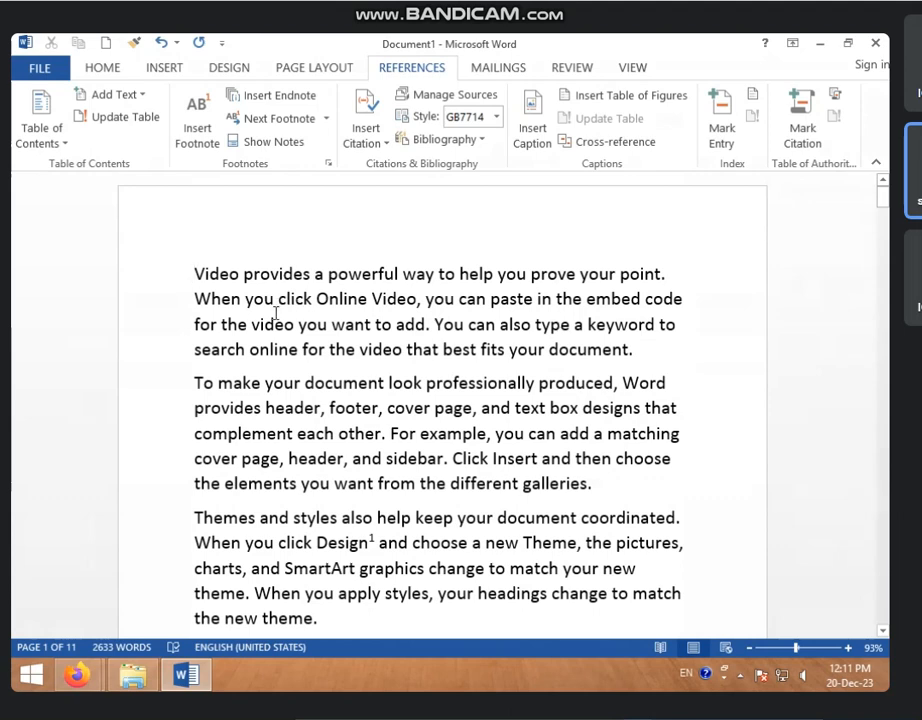
scroll(276, 260, down, 1)
scroll(272, 199, up, 1)
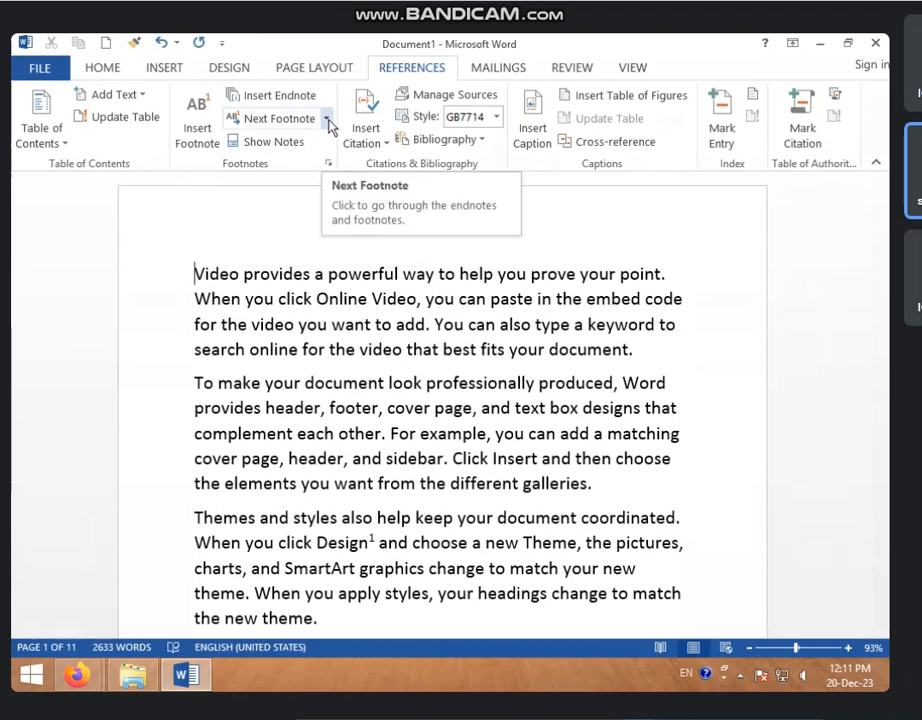
click(327, 119)
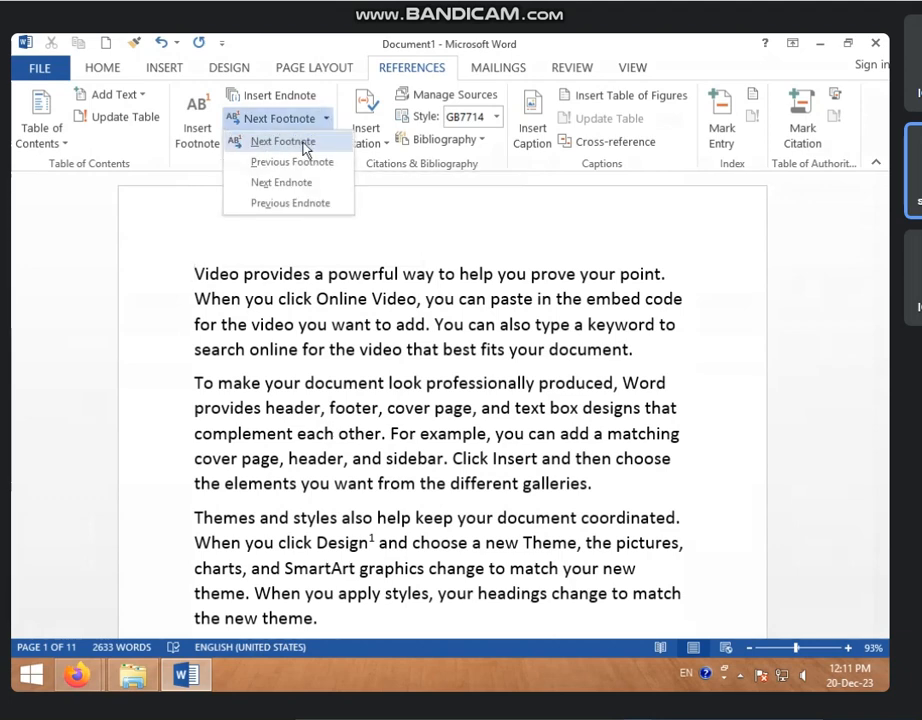
click(288, 146)
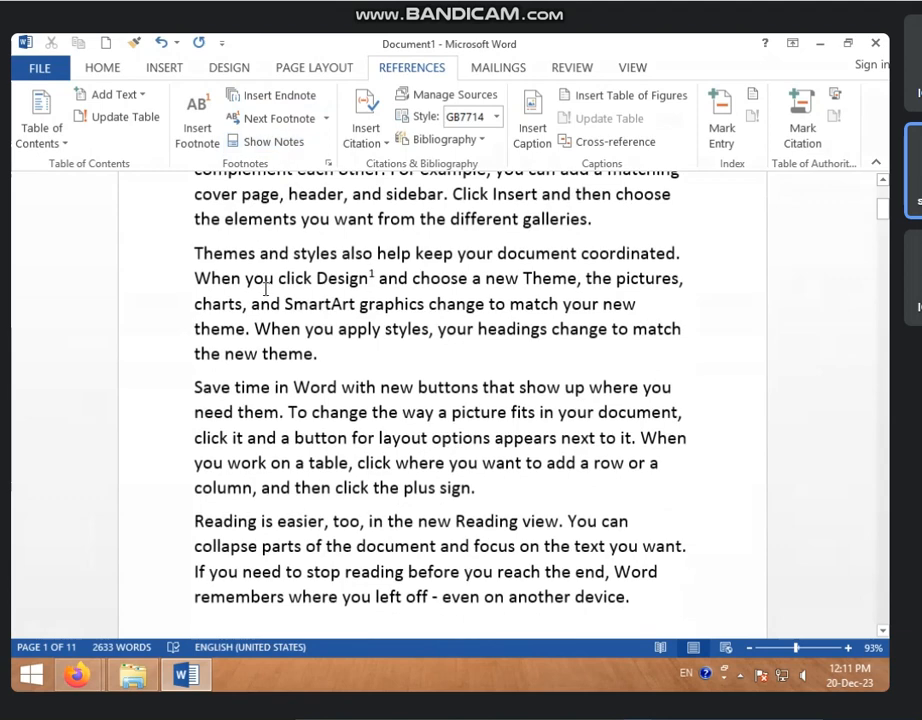
scroll(242, 250, up, 2)
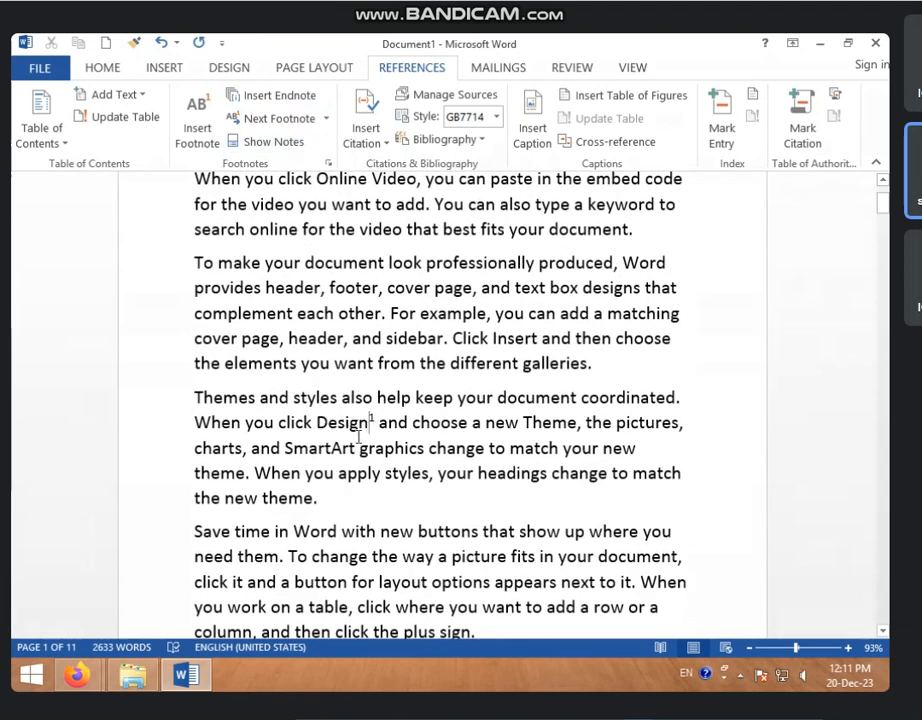
mouse_move(372, 422)
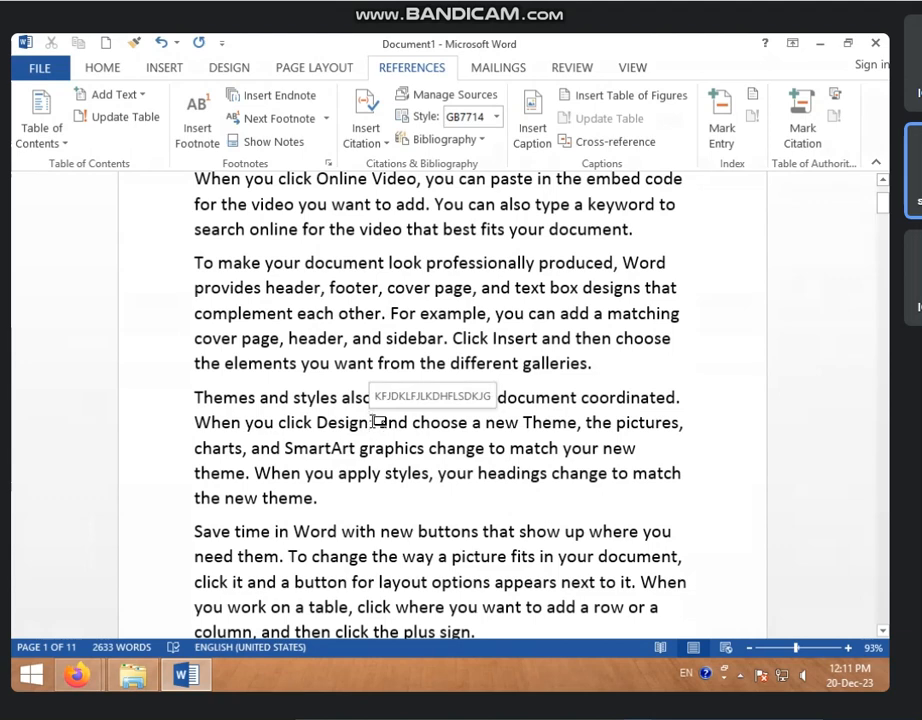
- Go to the next endnote reference from page 1 and examine its mark in the surrounding paragraph
click(326, 118)
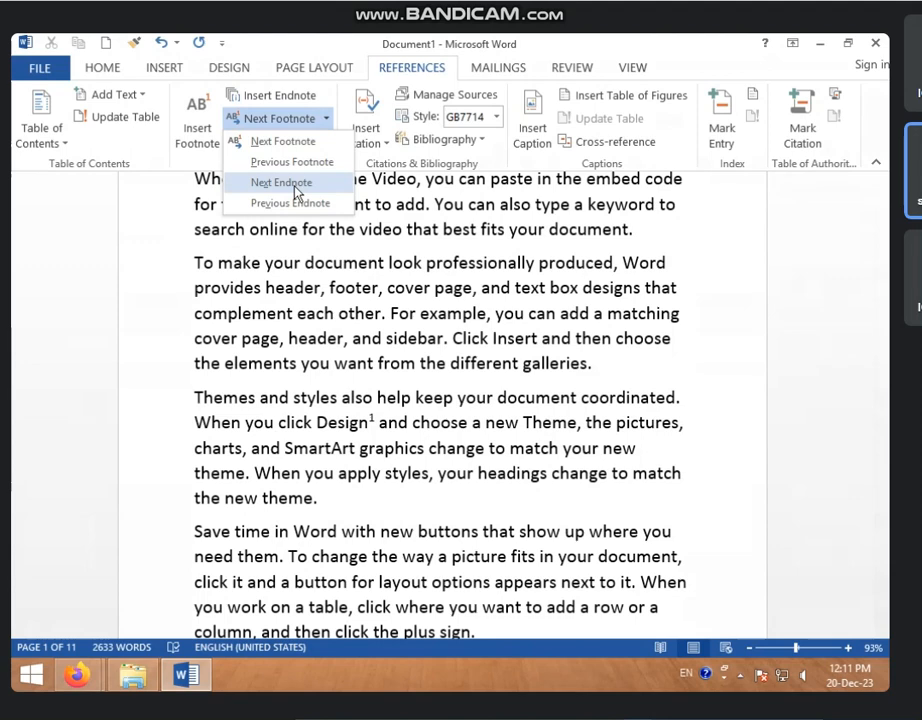
click(292, 183)
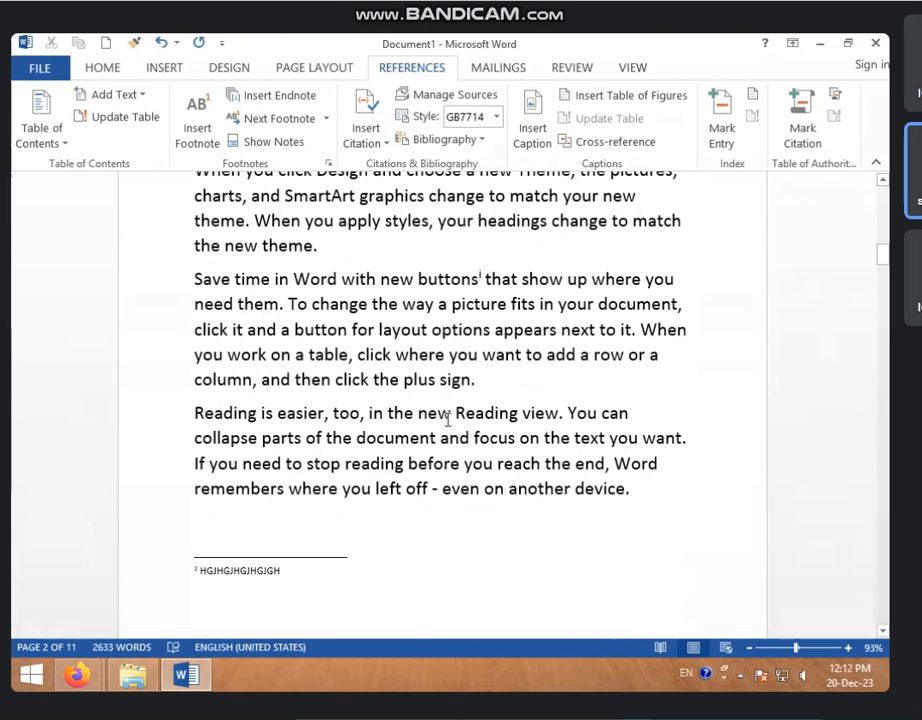
scroll(449, 432, up, 3)
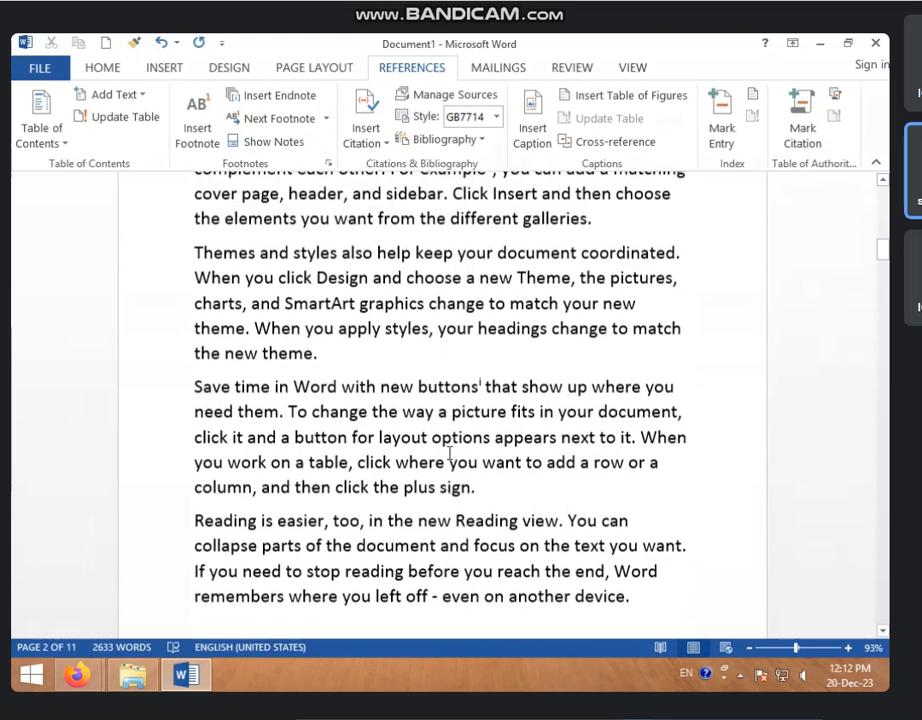
scroll(353, 392, down, 1)
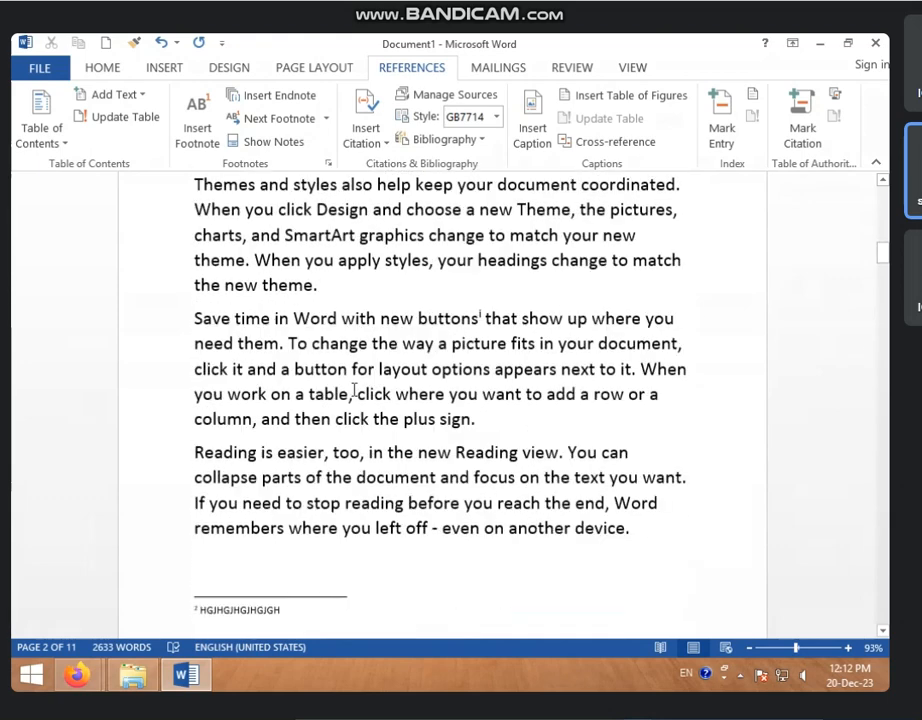
scroll(353, 392, down, 1)
scroll(353, 392, up, 1)
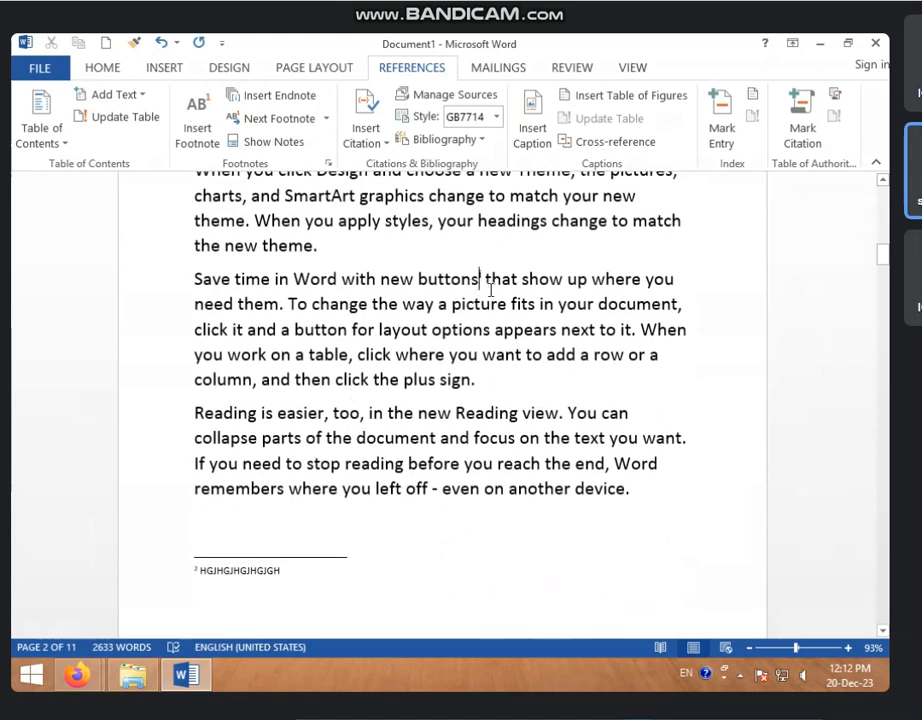
mouse_move(485, 282)
- Go to the next endnote again and examine its reference mark after "buttons" on page 2
click(325, 118)
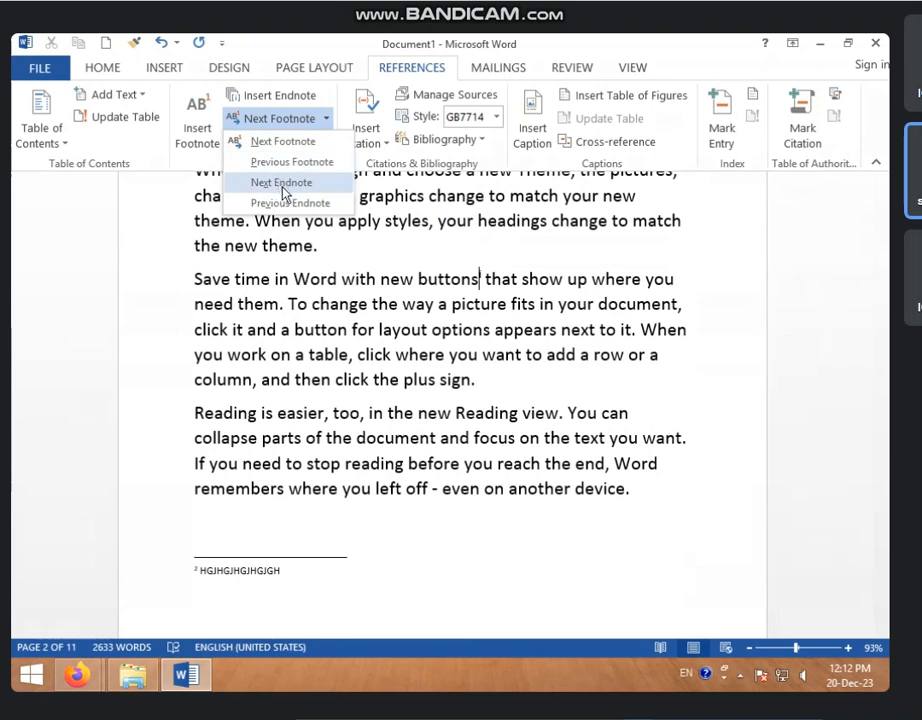
click(282, 185)
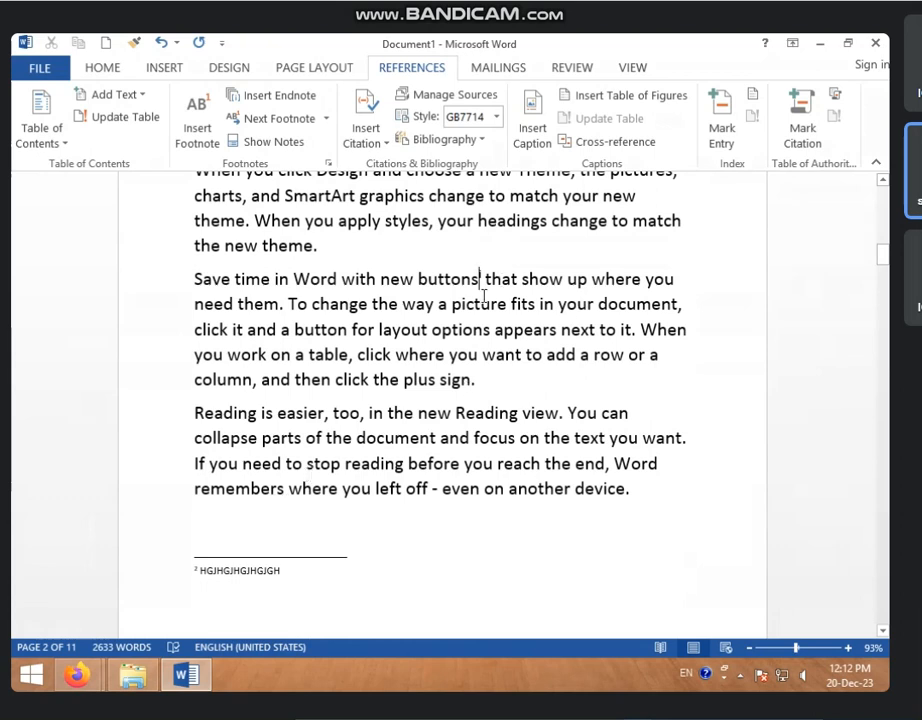
mouse_move(487, 288)
- Replace the footnote text at the end of page 2 with "ERWSDADXCGH"
drag(203, 570, 323, 572)
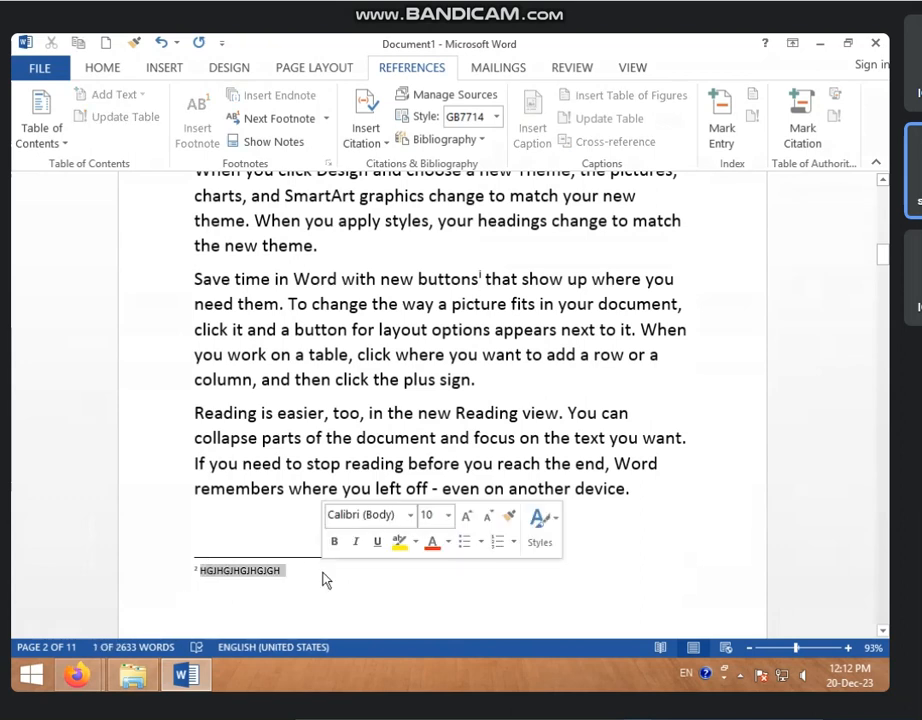
click(290, 574)
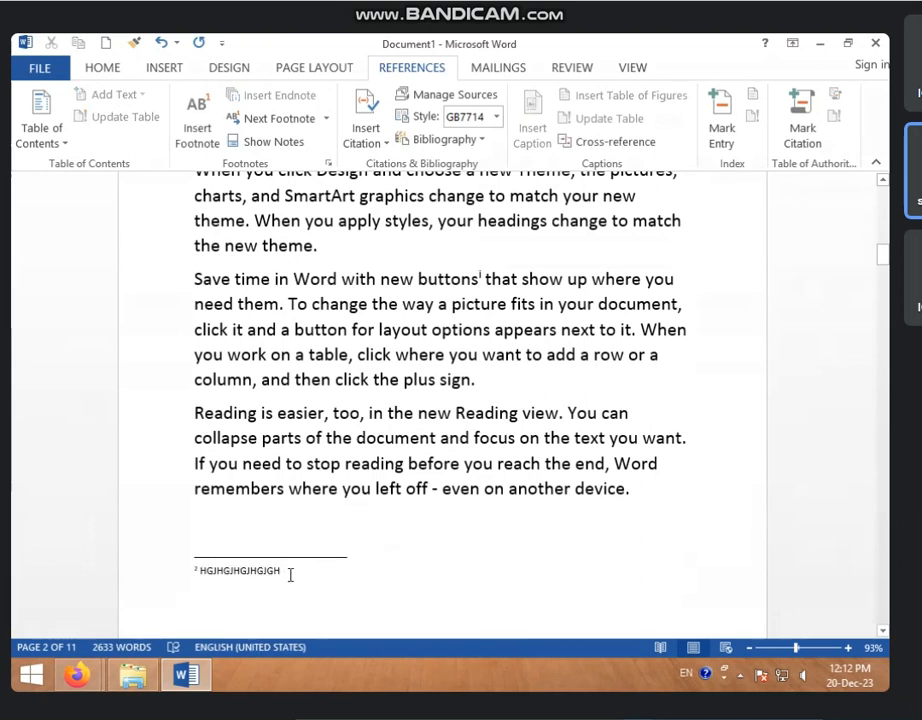
key(BackSpace)
key(BackSpace)
key(BackSpace)
key(BackSpace)
key(BackSpace)
key(BackSpace)
key(BackSpace)
key(BackSpace)
key(BackSpace)
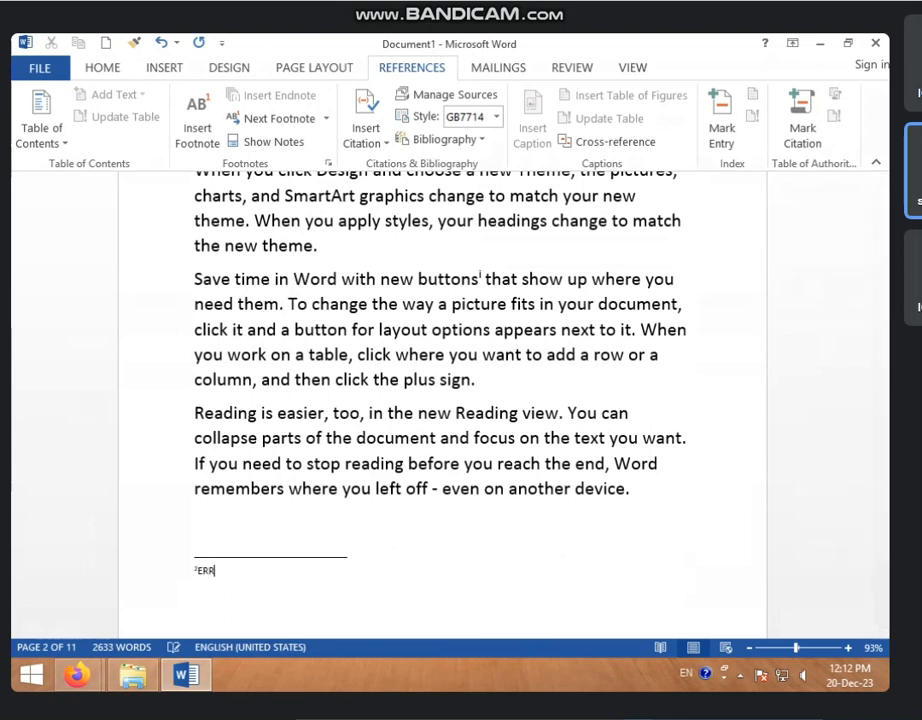
text(ERWSDADXCGH)
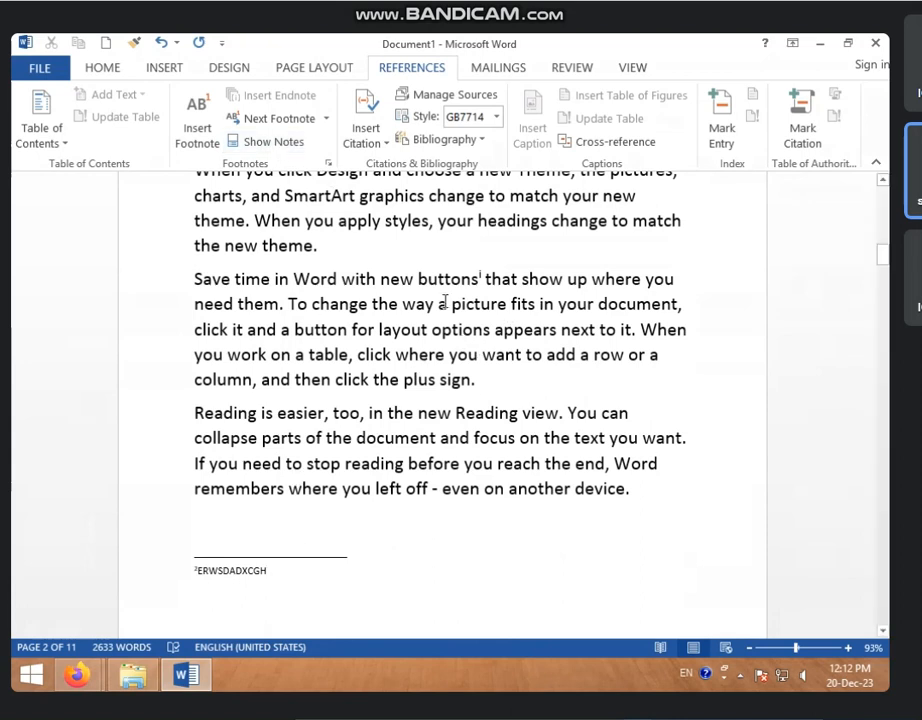
- Delete the endnote reference and the final "s" of "buttons" in the "Save time in Word" paragraph on page 2
click(483, 279)
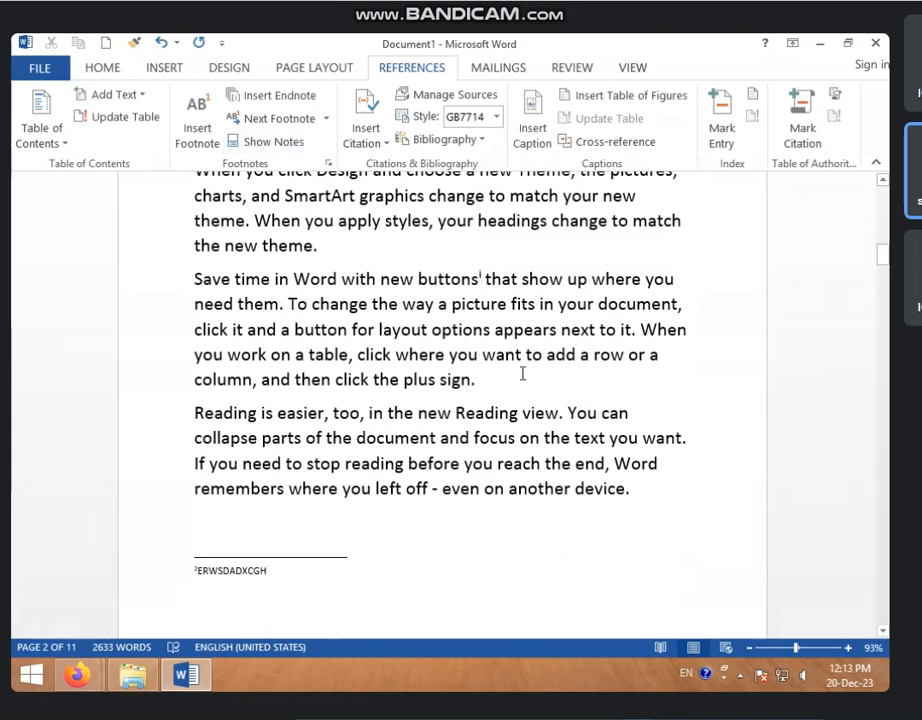
key(BackSpace)
key(BackSpace)
key(BackSpace)
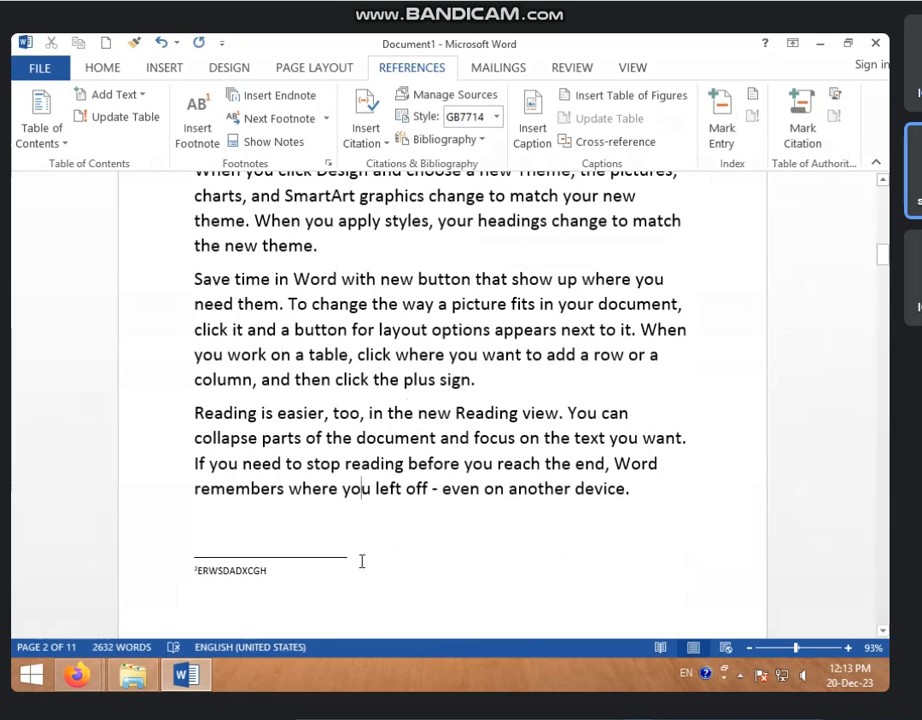
- Delete the footnote text below the separator line on page 2
drag(374, 488, 158, 570)
click(253, 569)
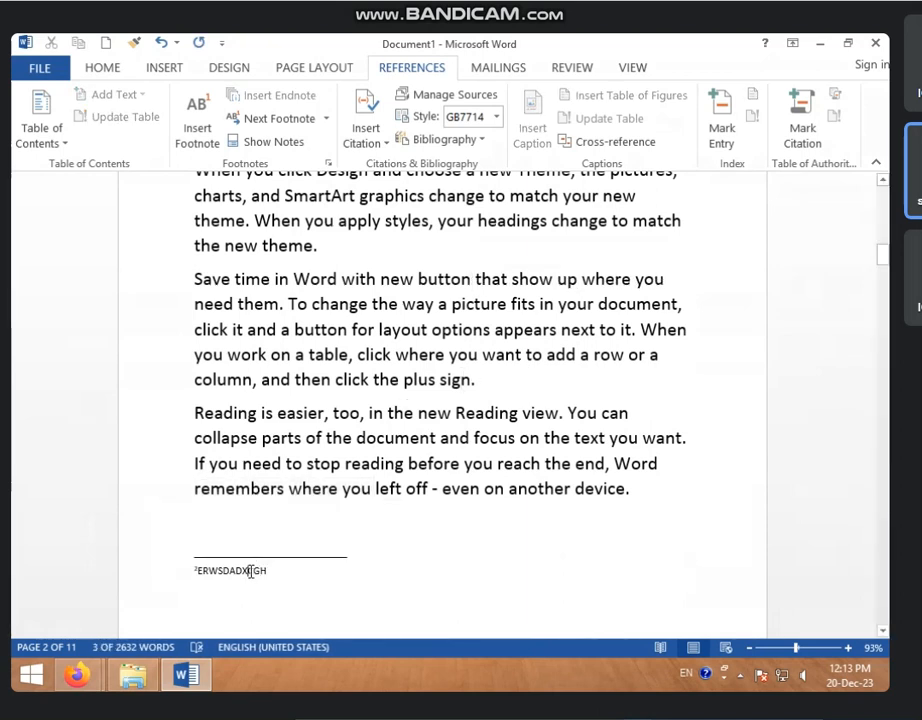
click(259, 518)
drag(273, 570, 152, 585)
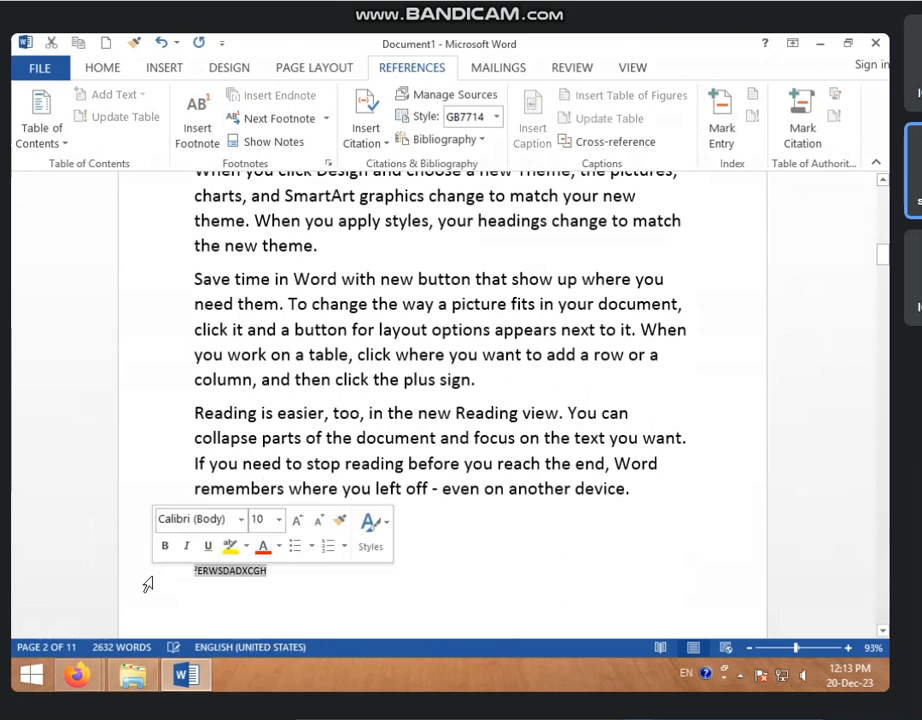
key(BackSpace)
click(237, 488)
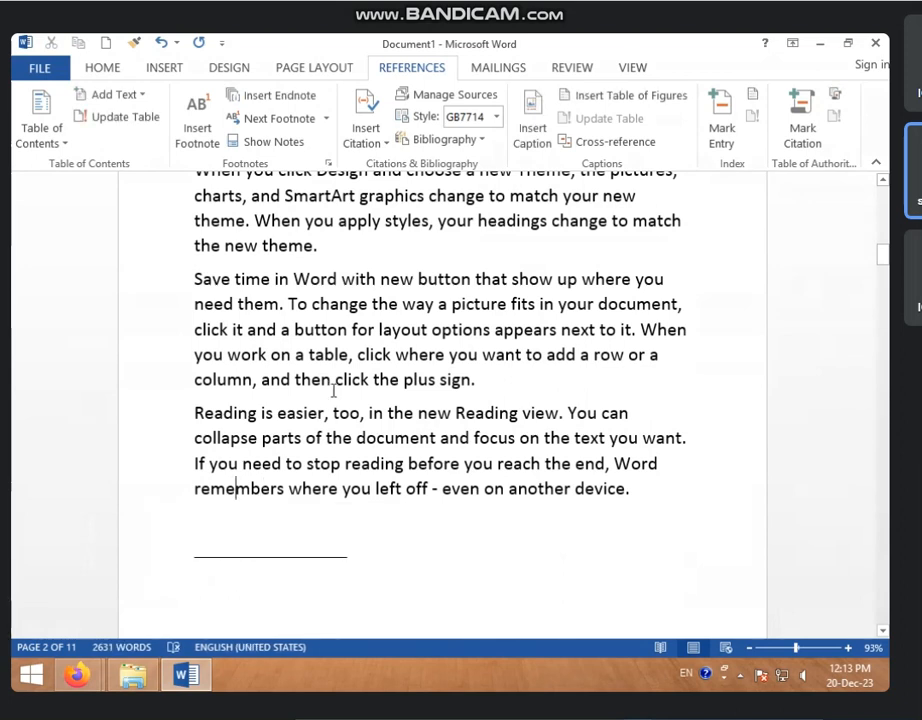
click(333, 380)
- Delete the footnote reference mark after "For example" in page 2's second paragraph and check the foot of the page
scroll(313, 422, up, 3)
scroll(318, 445, down, 5)
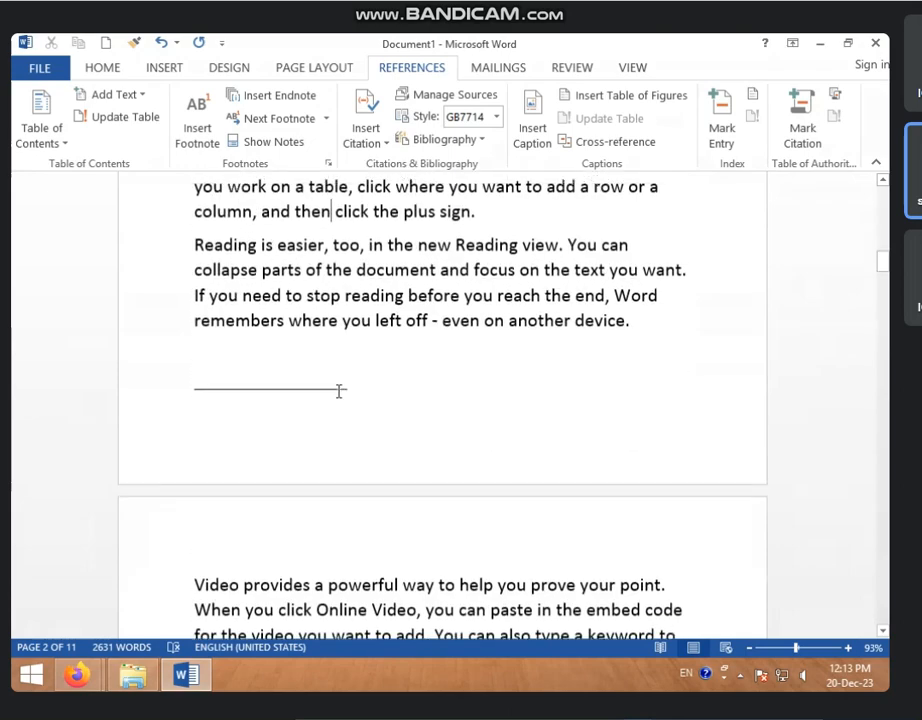
scroll(342, 410, down, 2)
scroll(342, 410, up, 5)
scroll(343, 410, up, 4)
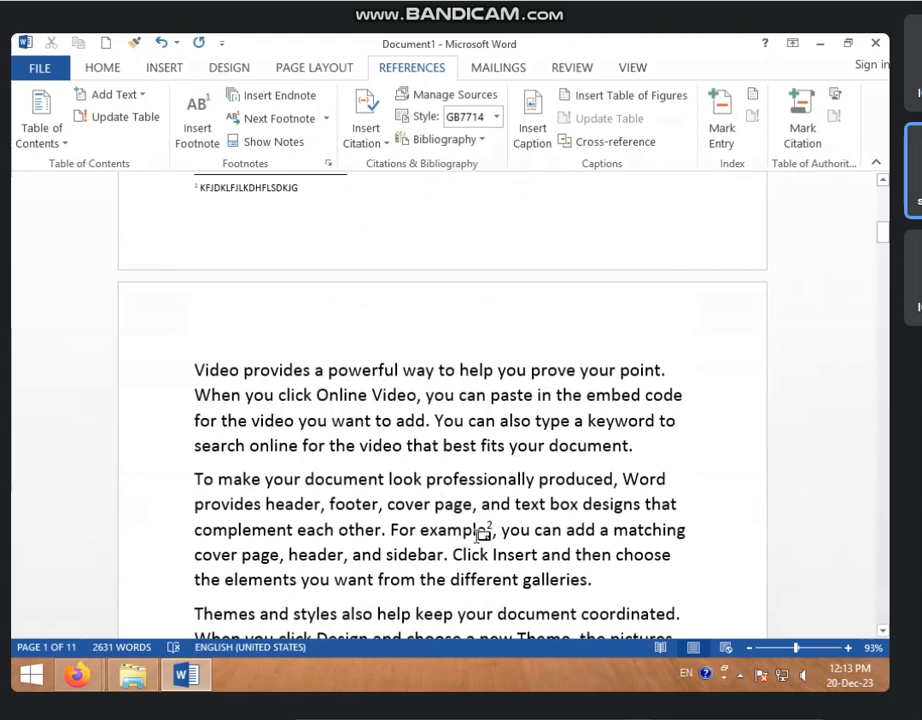
click(497, 531)
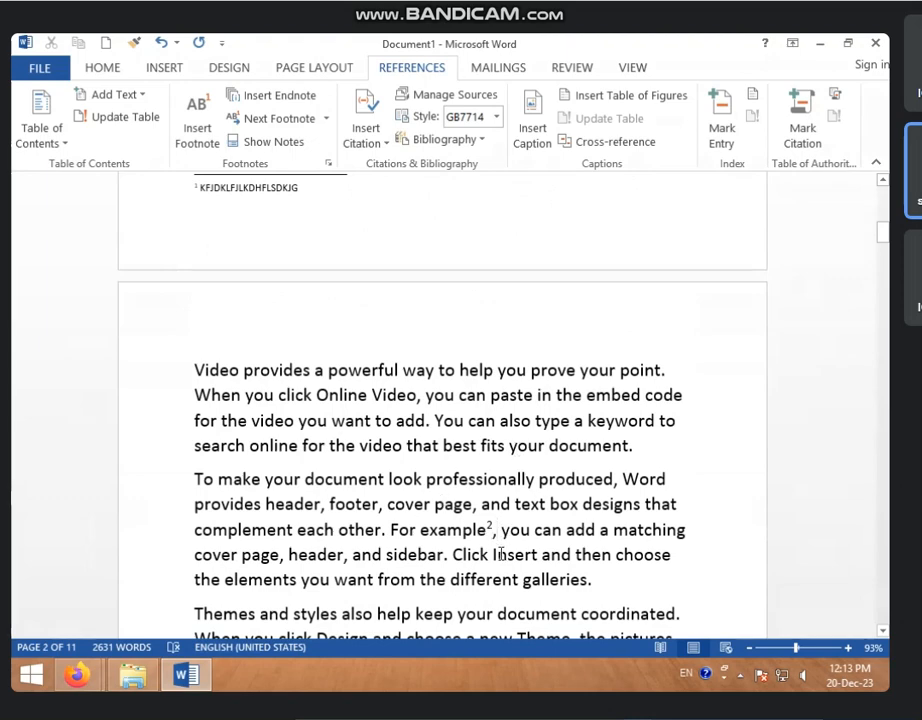
key(BackSpace)
key(BackSpace)
key(BackSpace)
scroll(477, 539, down, 8)
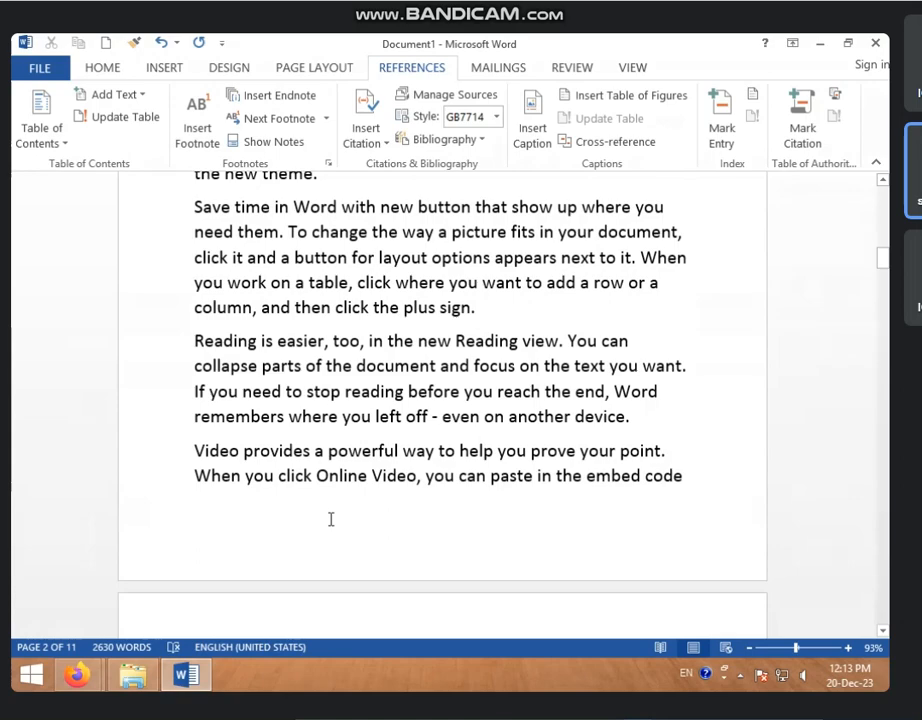
- Color the "Save time in Word" paragraph on page 4 red
scroll(331, 519, down, 15)
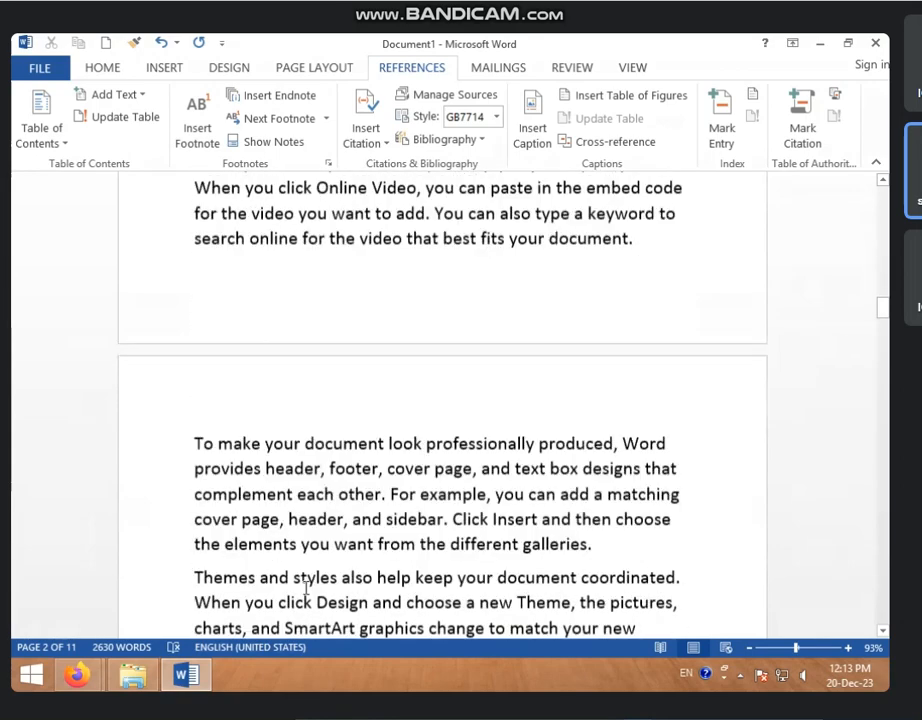
scroll(306, 590, down, 4)
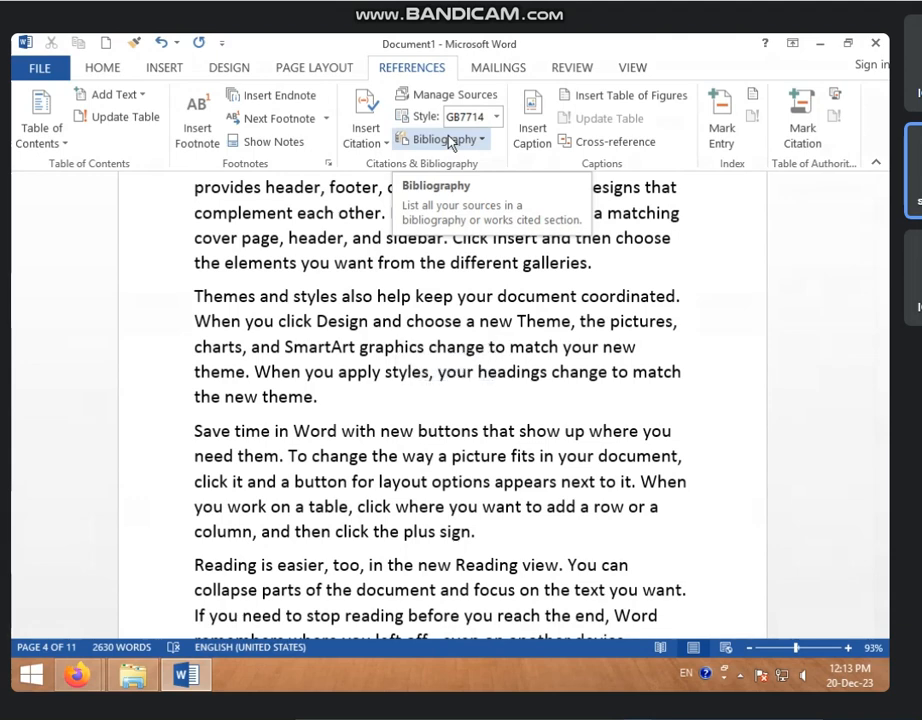
click(364, 402)
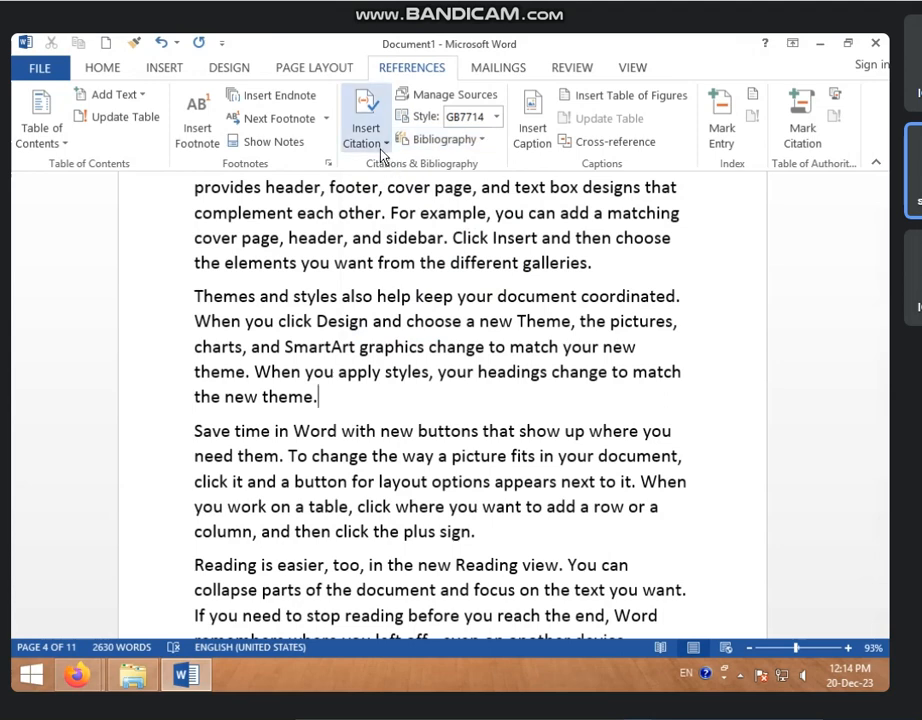
scroll(329, 400, down, 3)
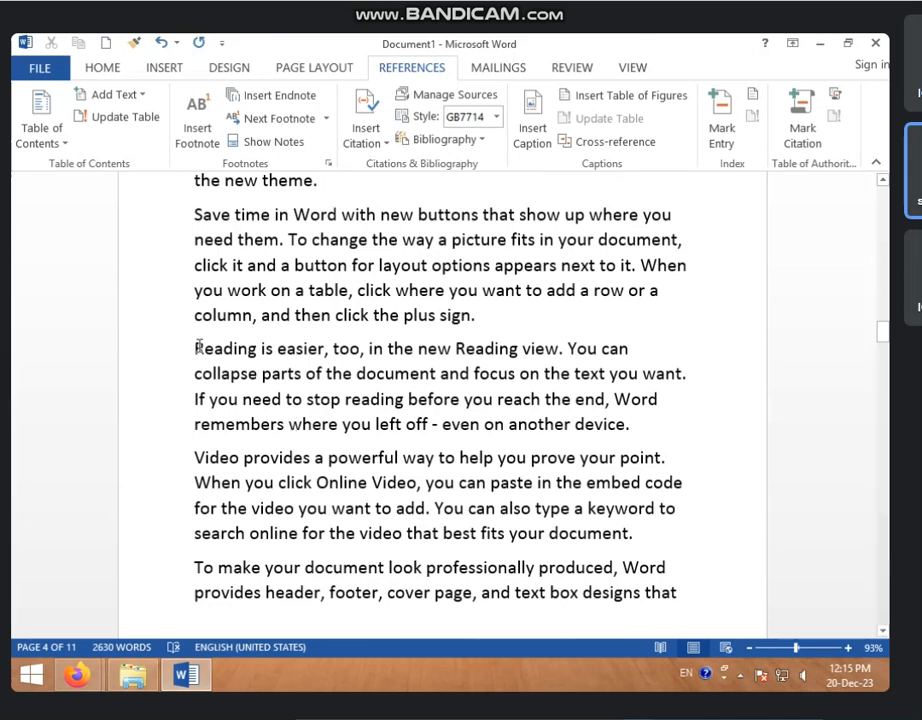
drag(196, 350, 636, 428)
click(640, 425)
drag(193, 214, 478, 318)
click(113, 72)
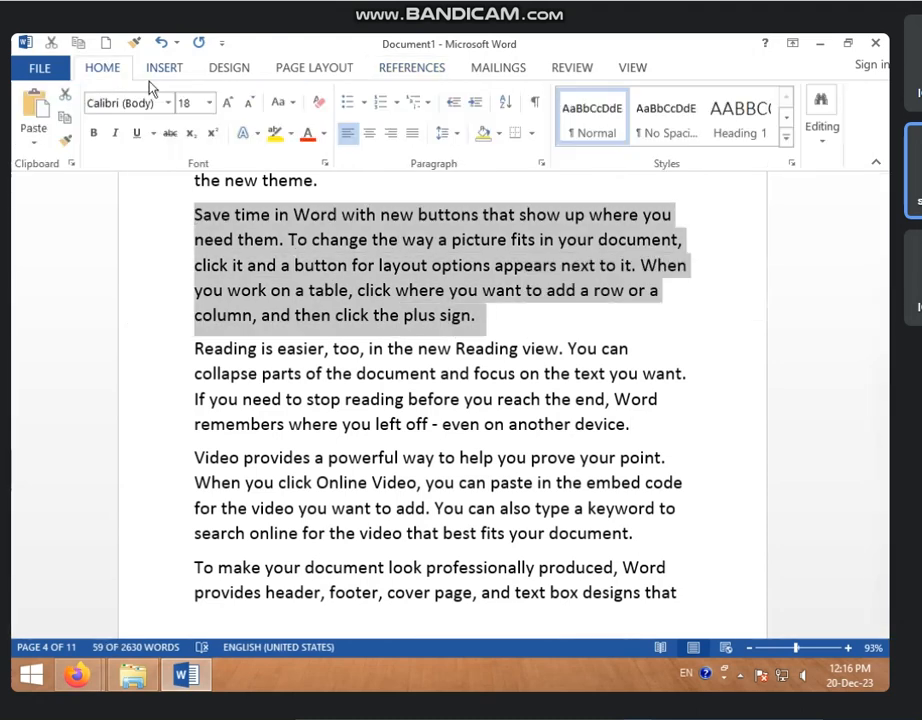
click(307, 133)
click(385, 313)
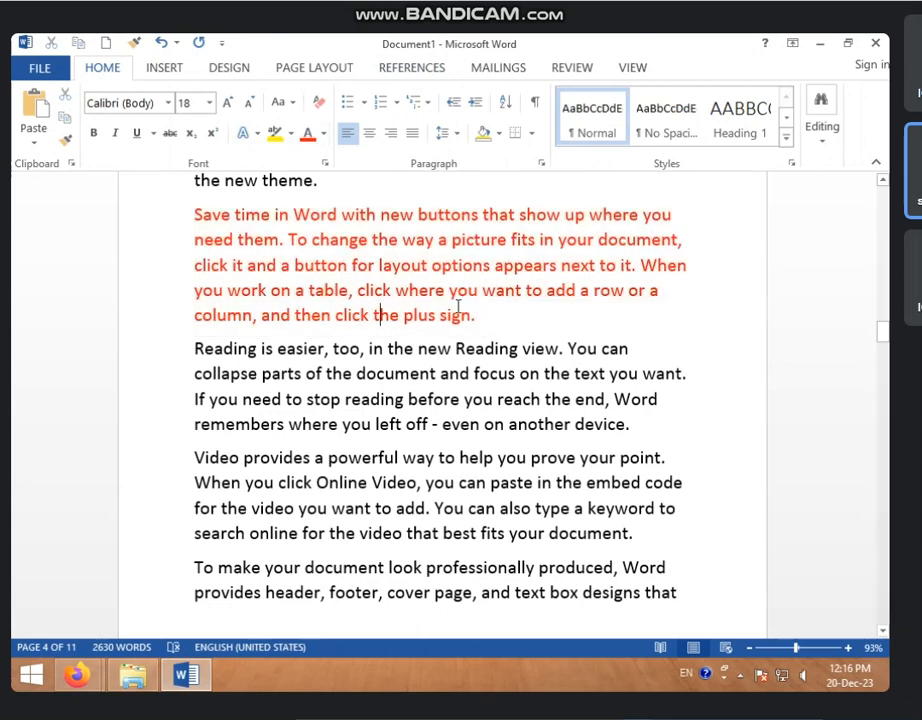
- Start a new citation source at the end of the red paragraph and set its type to Web site
click(403, 70)
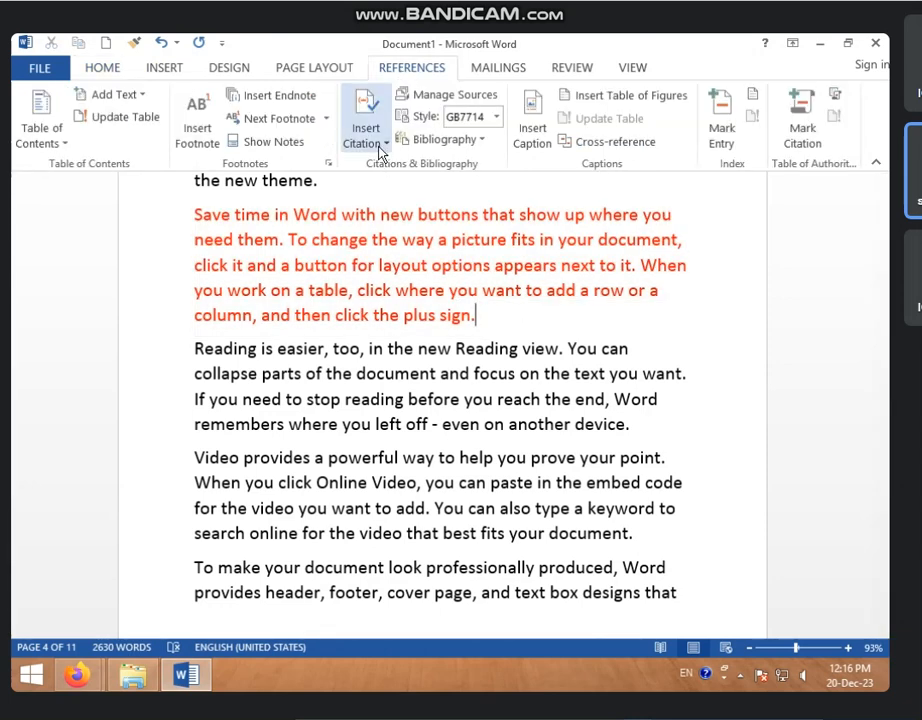
click(378, 143)
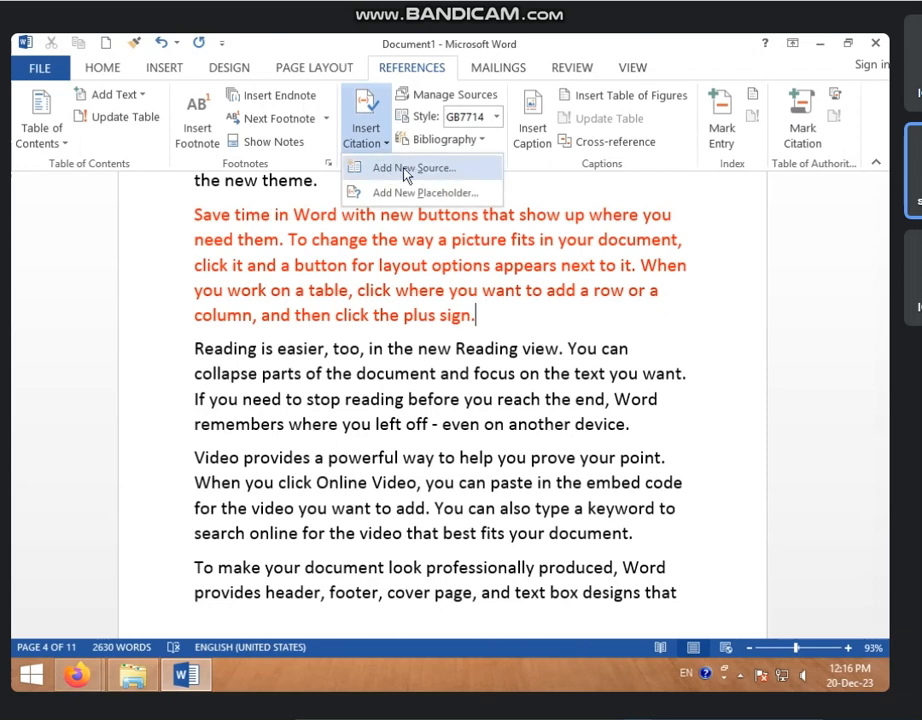
click(418, 170)
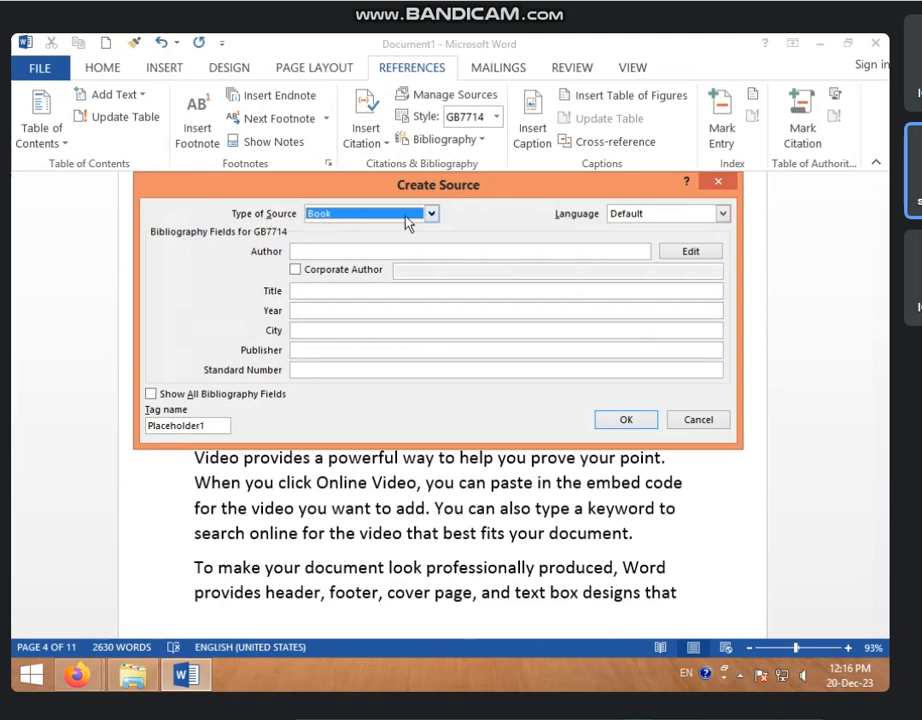
drag(421, 191, 336, 138)
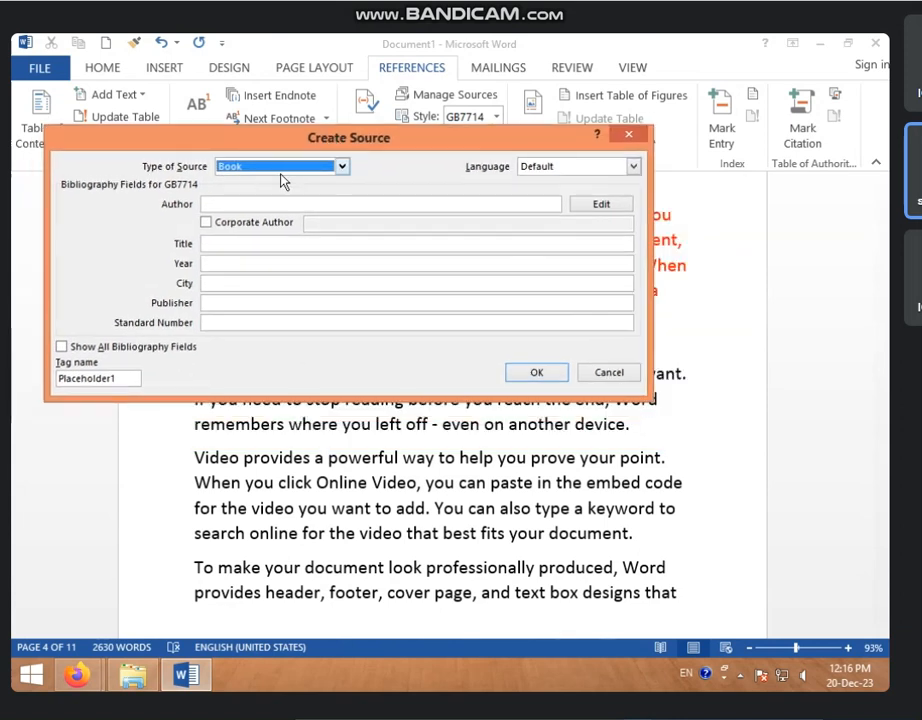
click(342, 168)
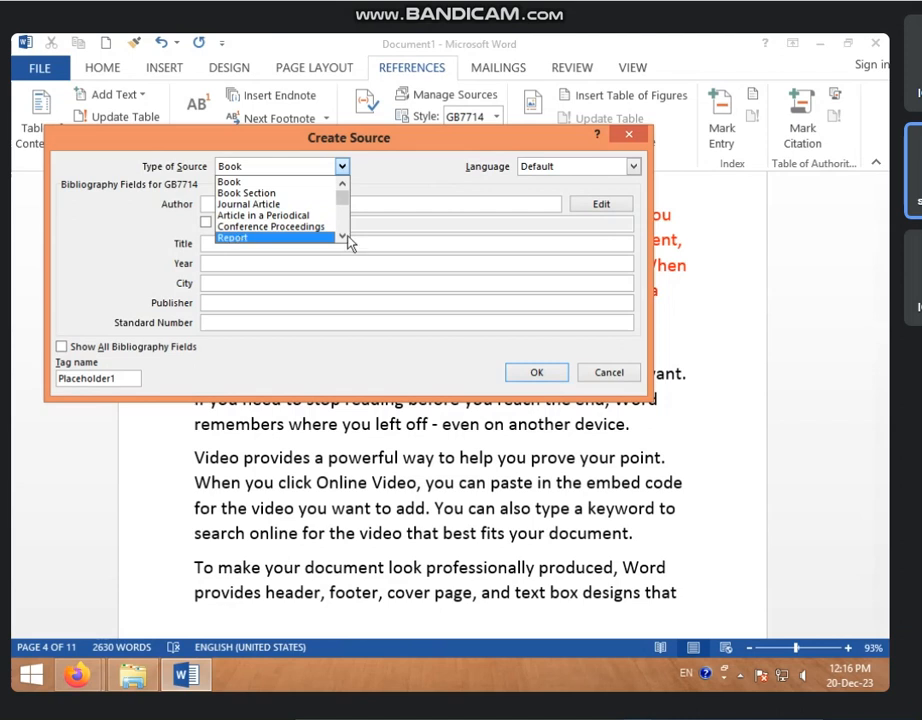
scroll(252, 237, down, 2)
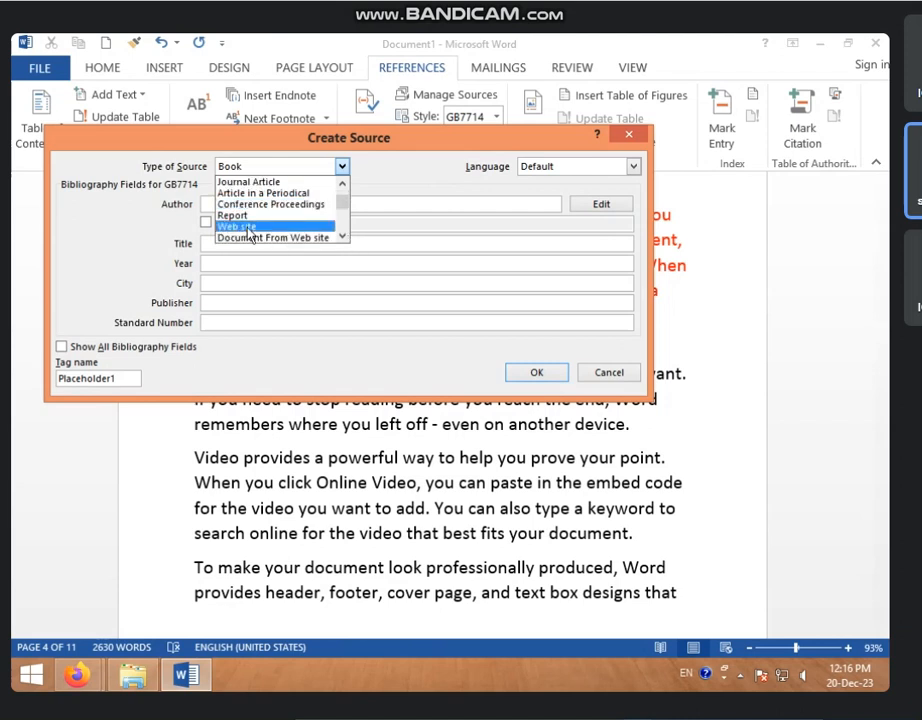
click(248, 230)
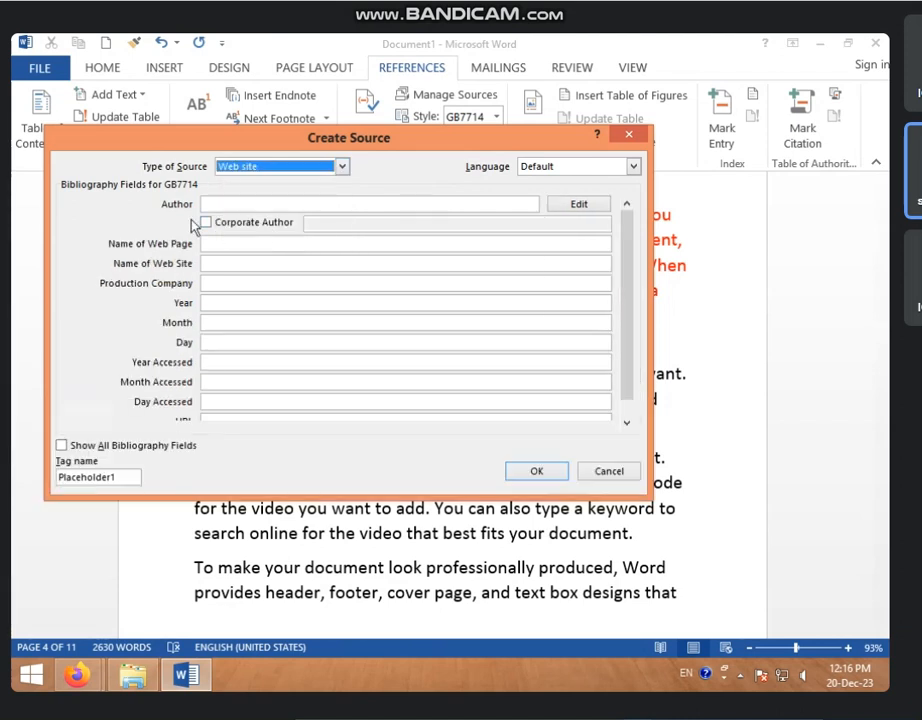